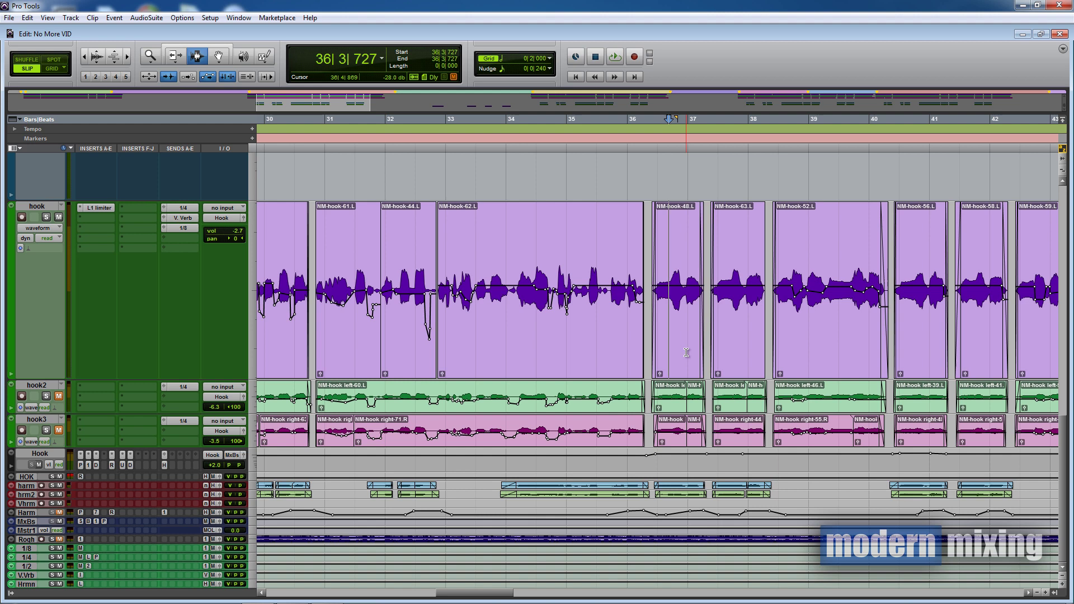
Step: Select the NM-hook-48.L clip on the hook track around bars 36–37 with the Grabber tool
key(F8)
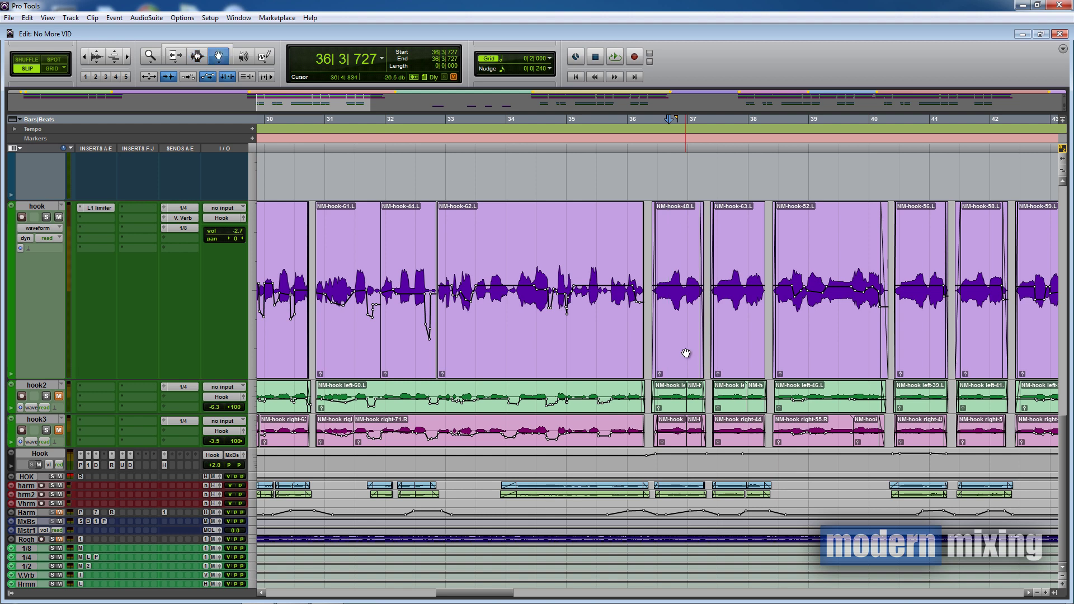
click(669, 358)
key(ctrl+bracketright)
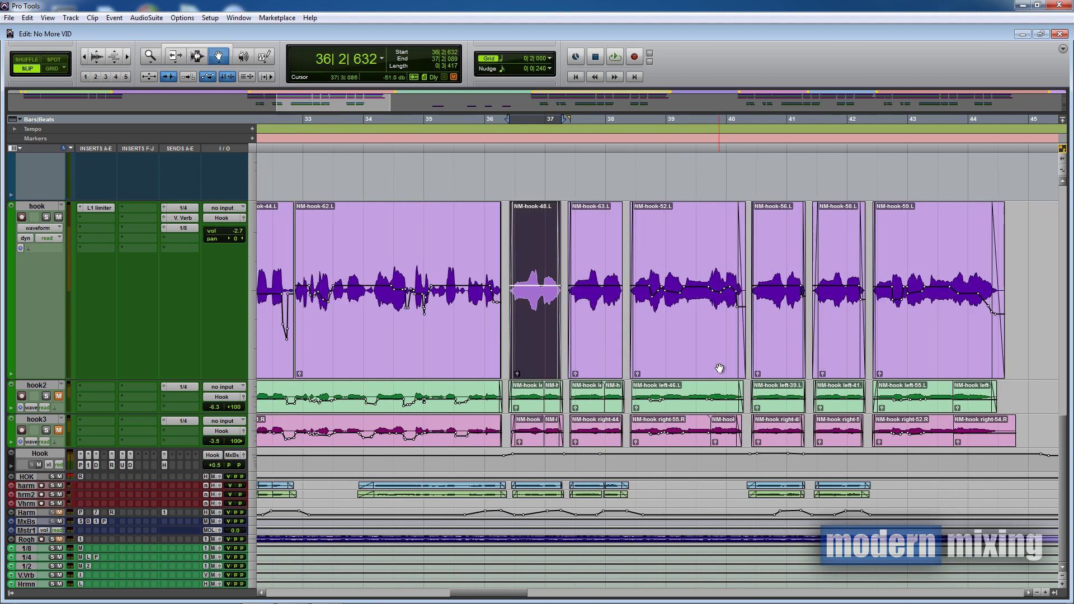
scroll(641, 362, right, 2)
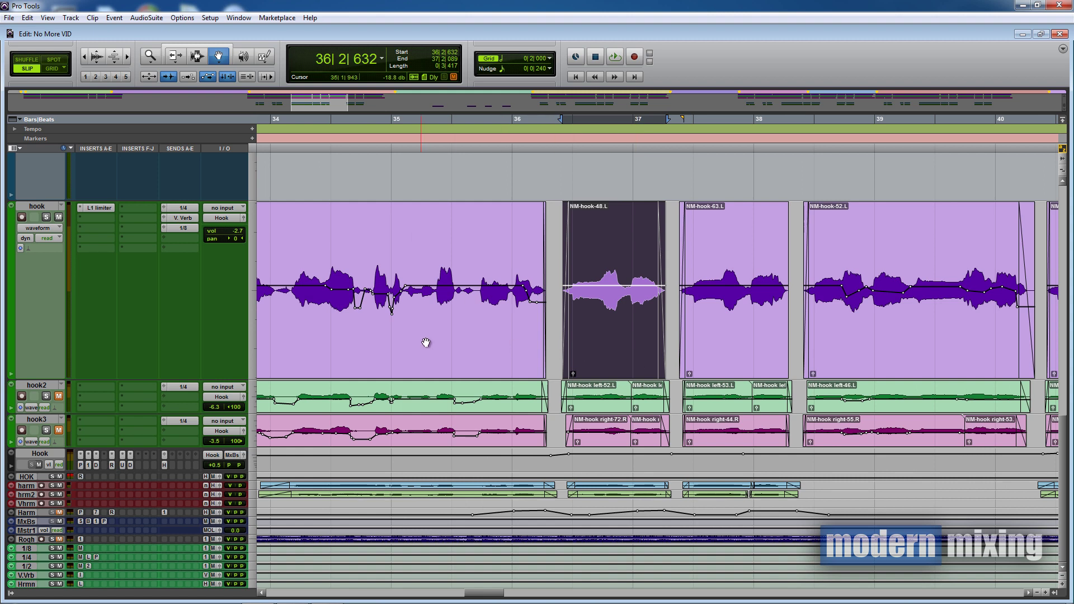
key(ctrl+bracketleft)
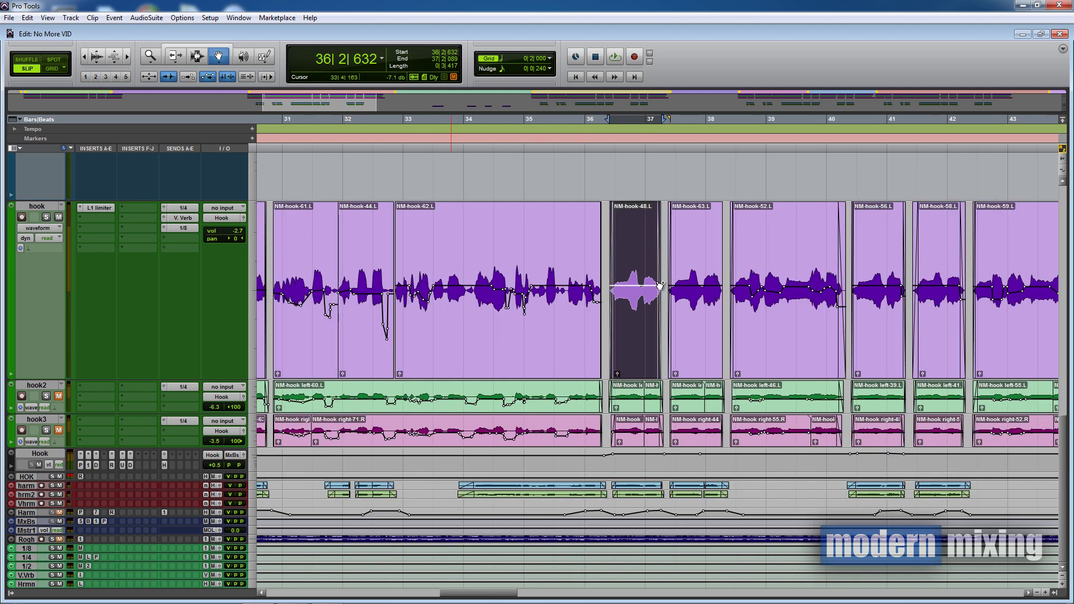
scroll(686, 353, right, 1)
click(647, 330)
click(591, 335)
key(ctrl+bracketright)
key(ctrl+bracketright)
scroll(619, 332, right, 2)
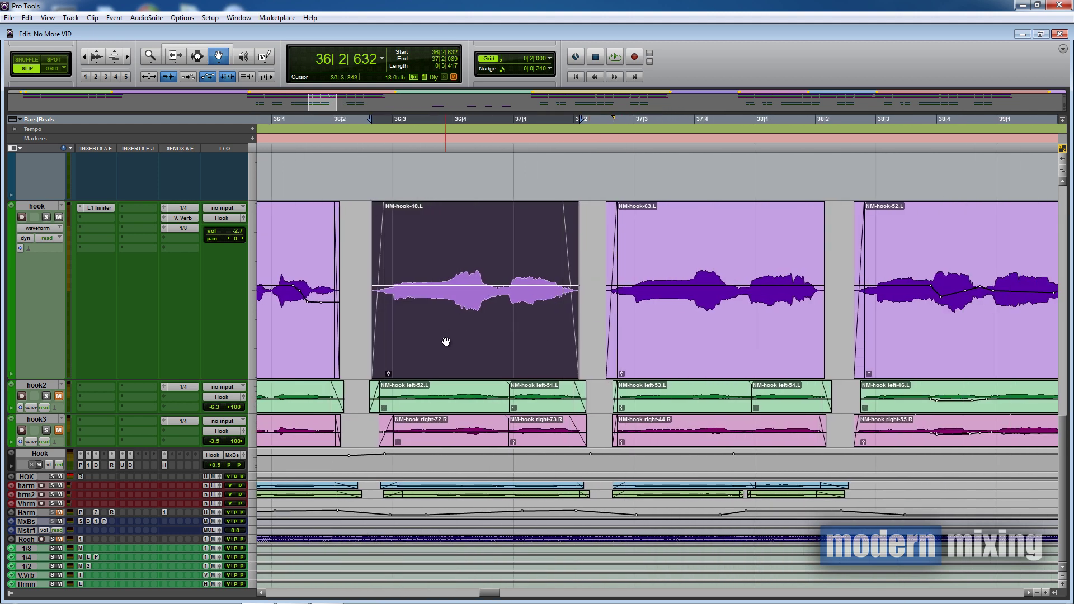
Step: Try moving the NM-hook-48.L clip slightly later on the hook track, and undo the move
click(406, 335)
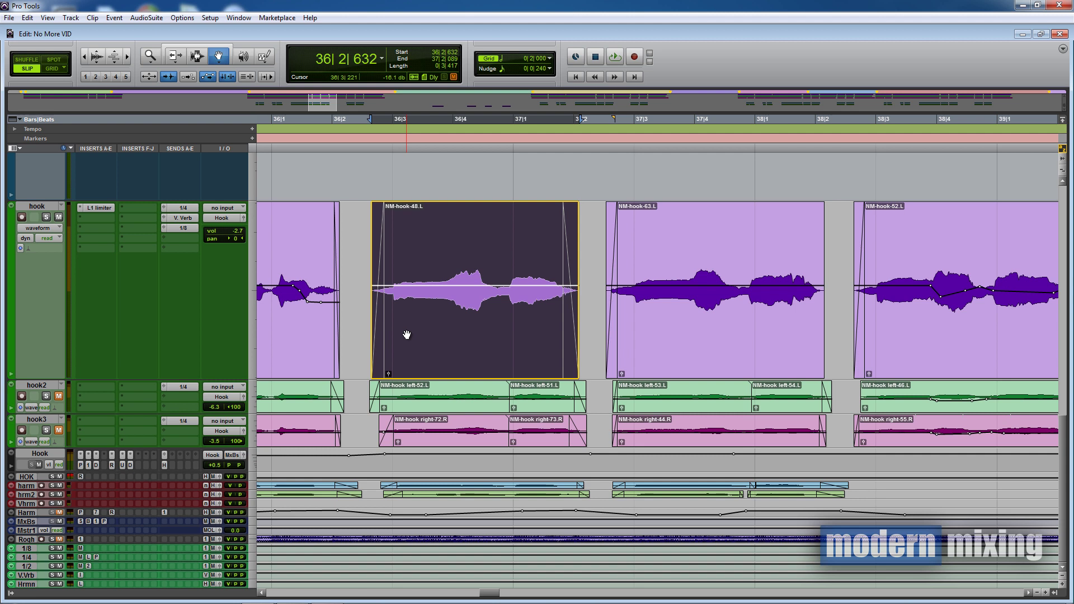
drag(411, 335, 423, 345)
drag(490, 355, 489, 352)
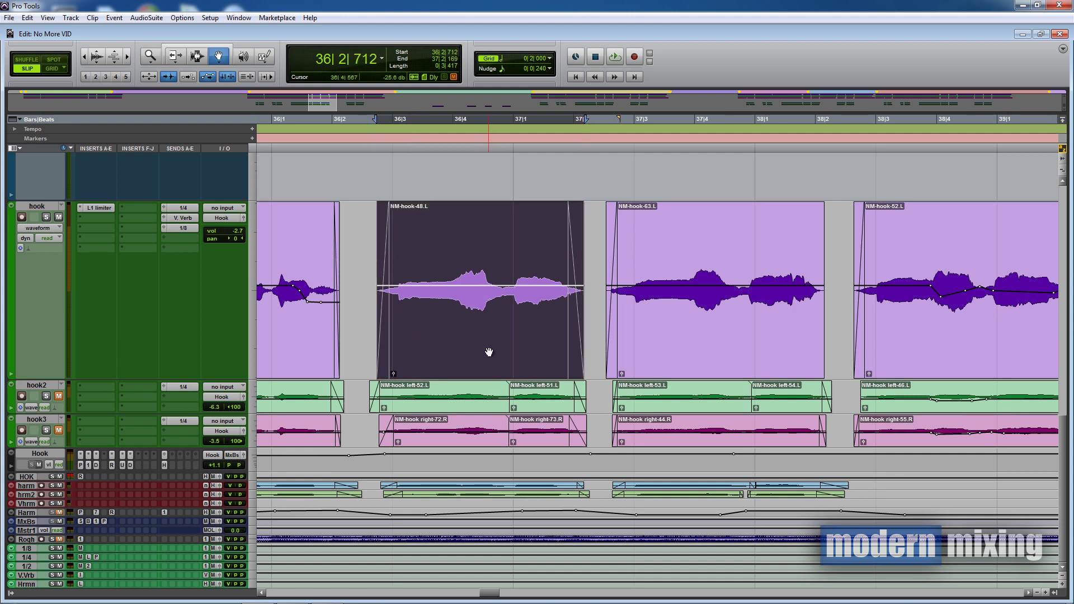
key(ctrl+z)
key(ctrl+z)
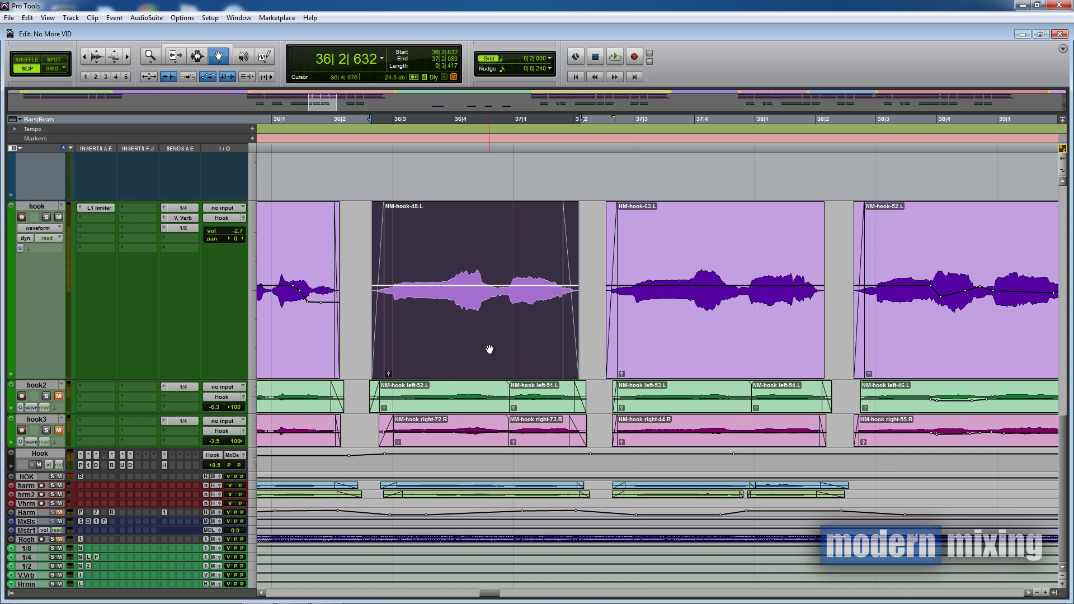
Step: Select the second waveform section of the NM-hook-48.L clip, from 36|4|620 to 37|2|069
key(r)
key(Escape)
key(Escape)
key(Escape)
key(Escape)
key(Escape)
key(Escape)
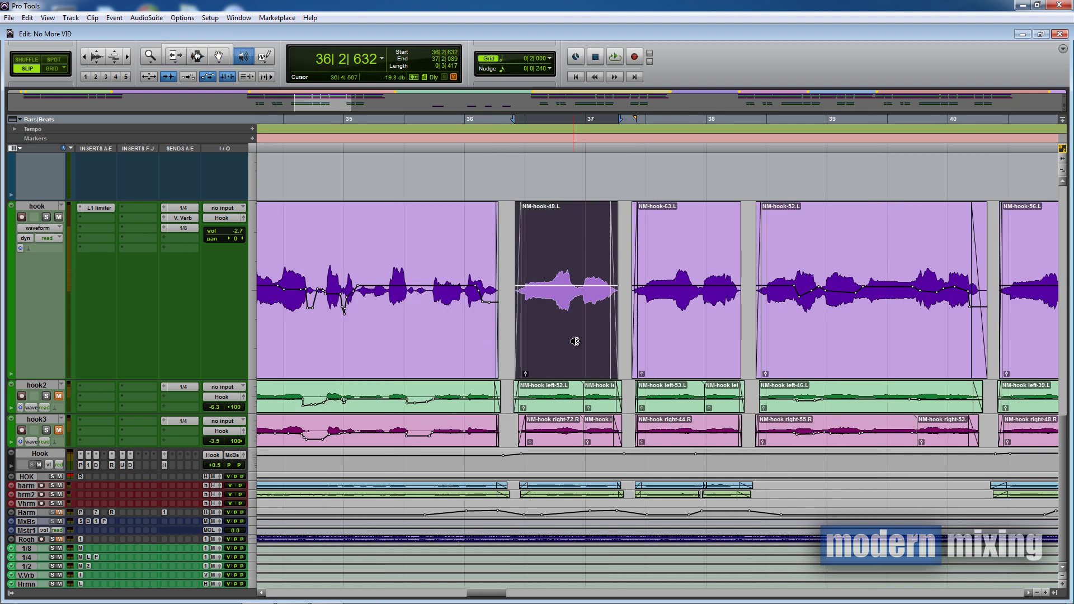
drag(574, 314, 505, 303)
drag(575, 293, 618, 347)
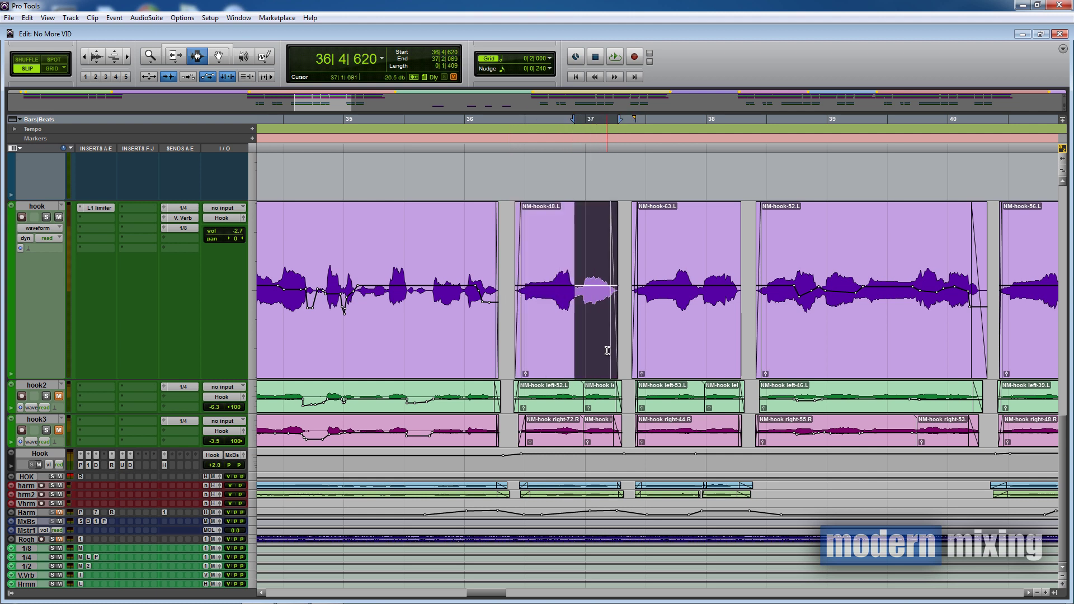
Step: Select the stacked clips between 36|2|639 and 37|2|318 across the hook, hook2 and hook3 tracks, and clear the selection
click(564, 305)
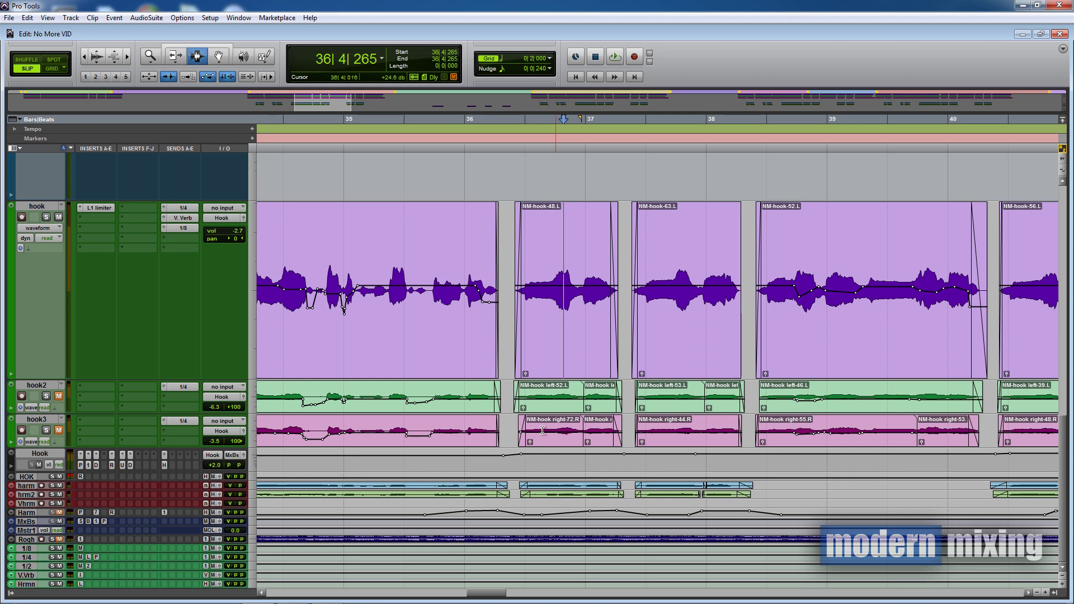
drag(515, 363, 625, 435)
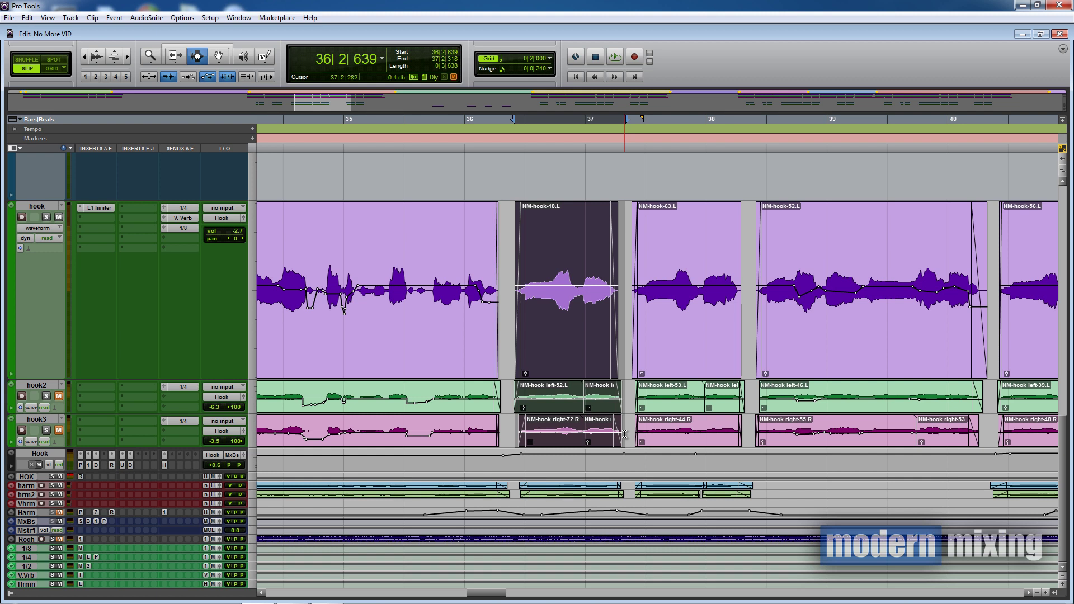
click(582, 315)
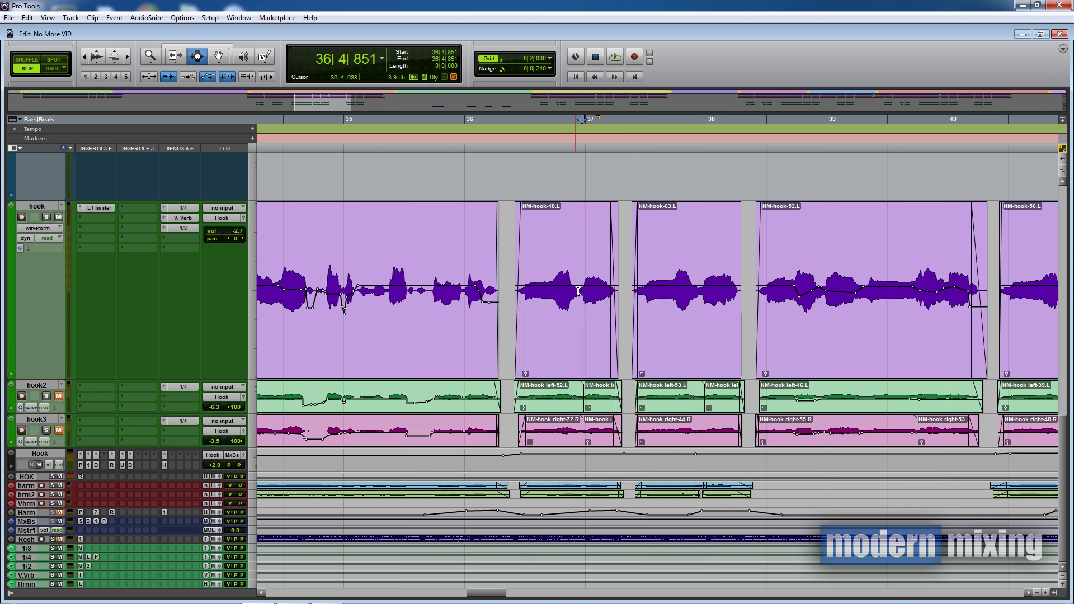
Step: Try splitting the NM-hook-48.L clip at 36|4|820 and shifting its second part slightly later, and undo both edits
drag(579, 290, 576, 291)
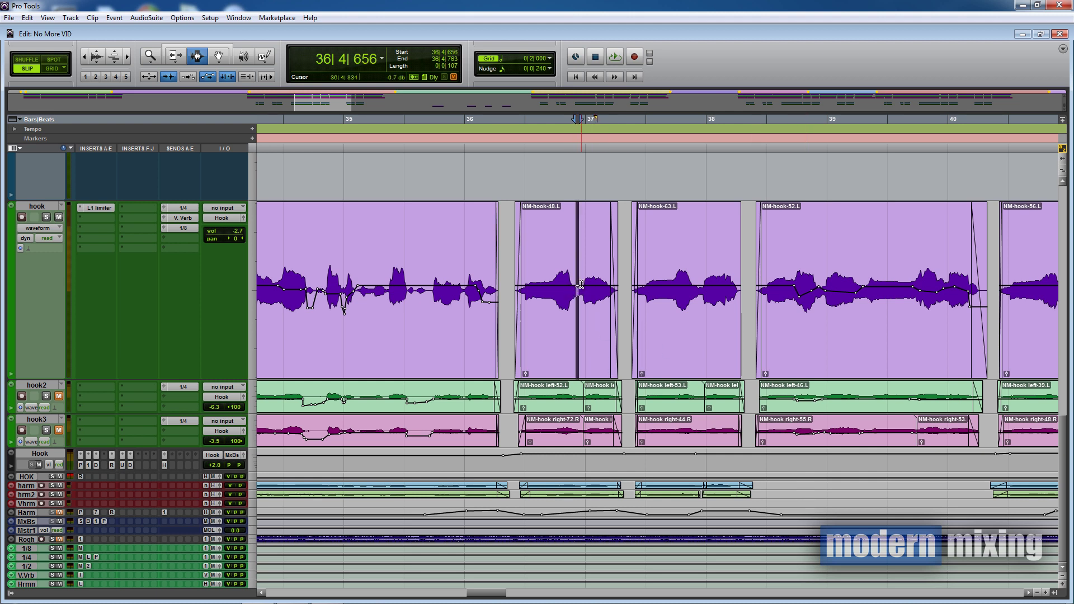
drag(582, 285, 581, 284)
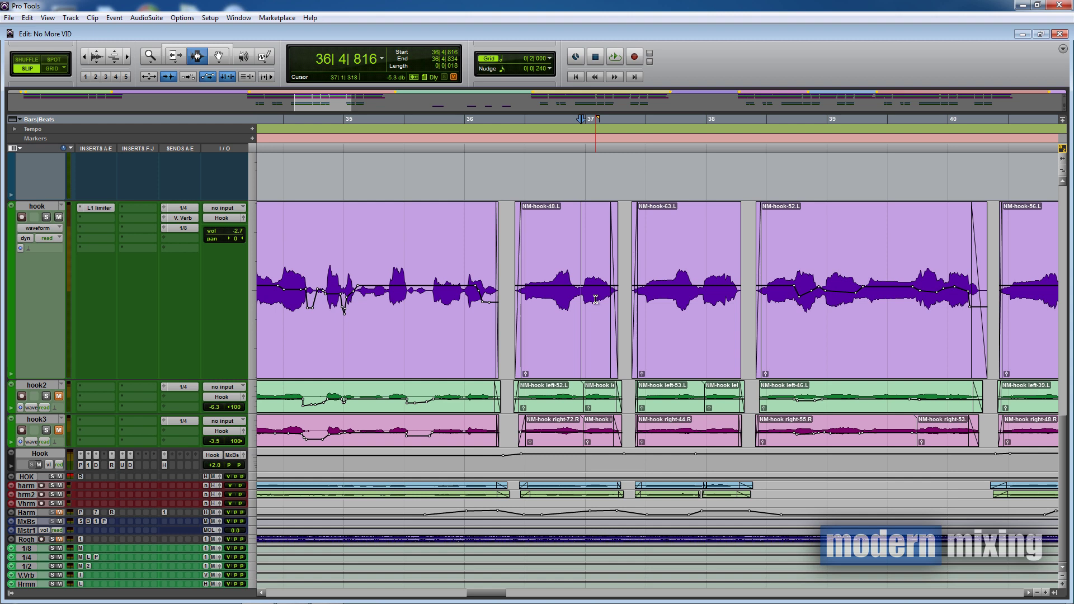
key(ctrl+])
key(ctrl+])
click(612, 289)
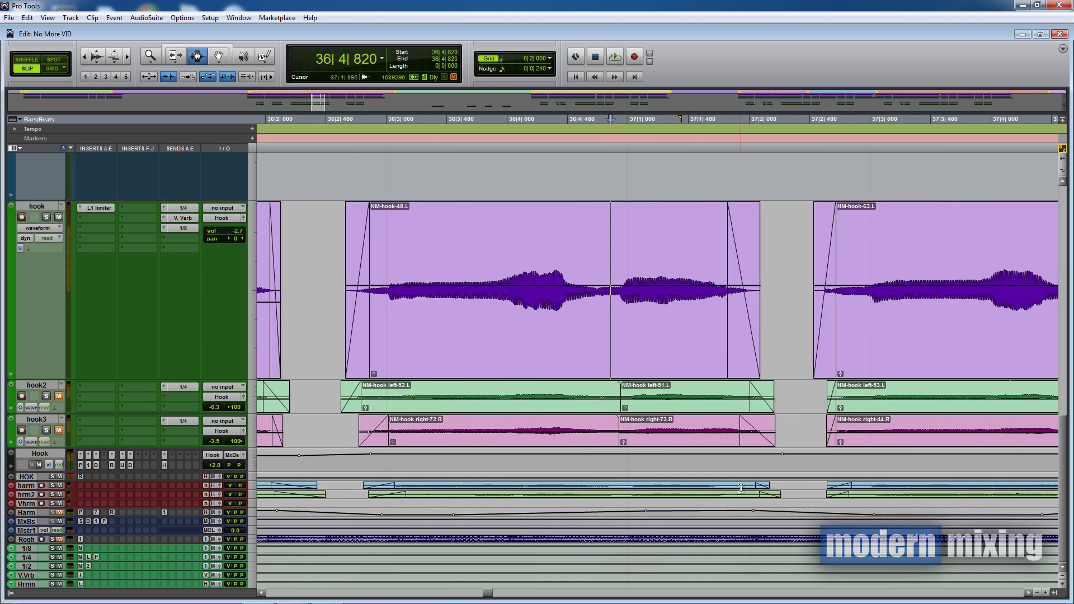
key(ctrl+e)
key(F8)
drag(649, 362, 645, 355)
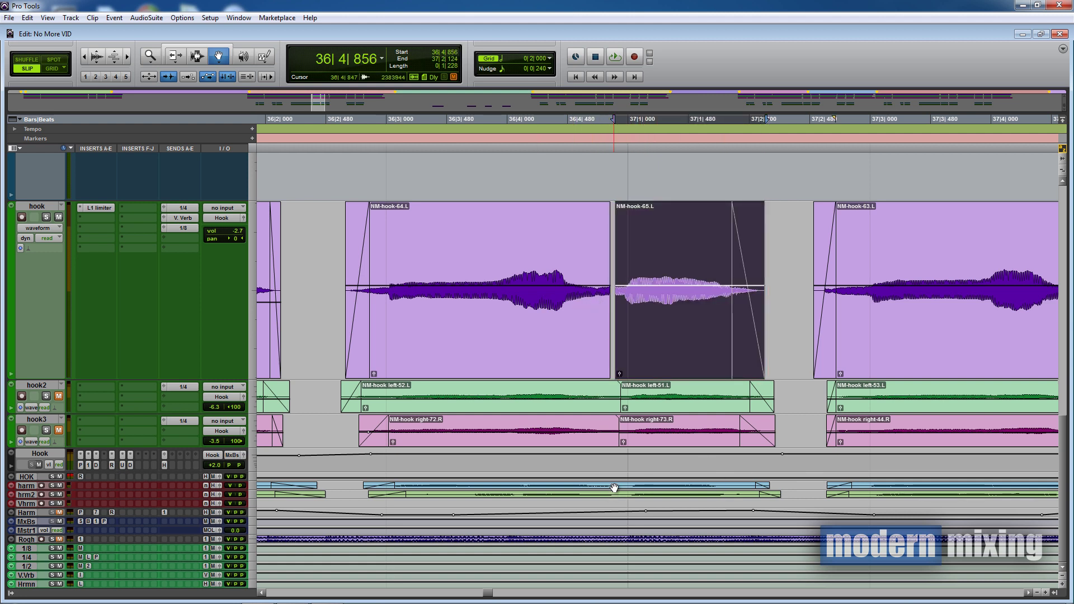
key(ctrl+z)
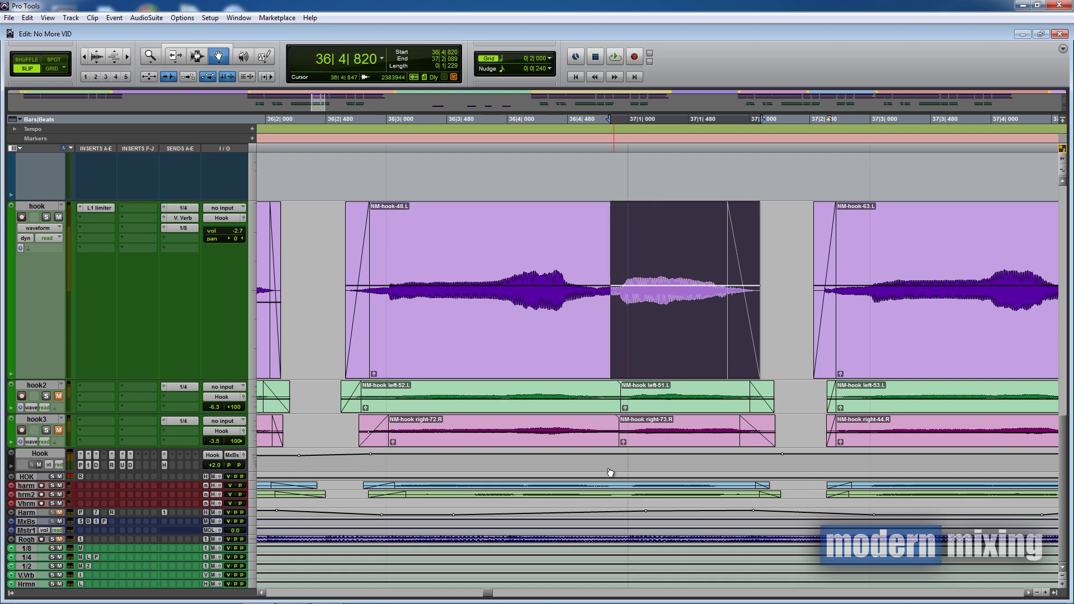
Step: Play back the hook vocals from 34|1|163 past bar 38, and stop playback
key(r)
key(Escape)
key(Escape)
key(Escape)
key(Escape)
key(Escape)
key(Escape)
click(644, 320)
key(ctrl+bracketleft)
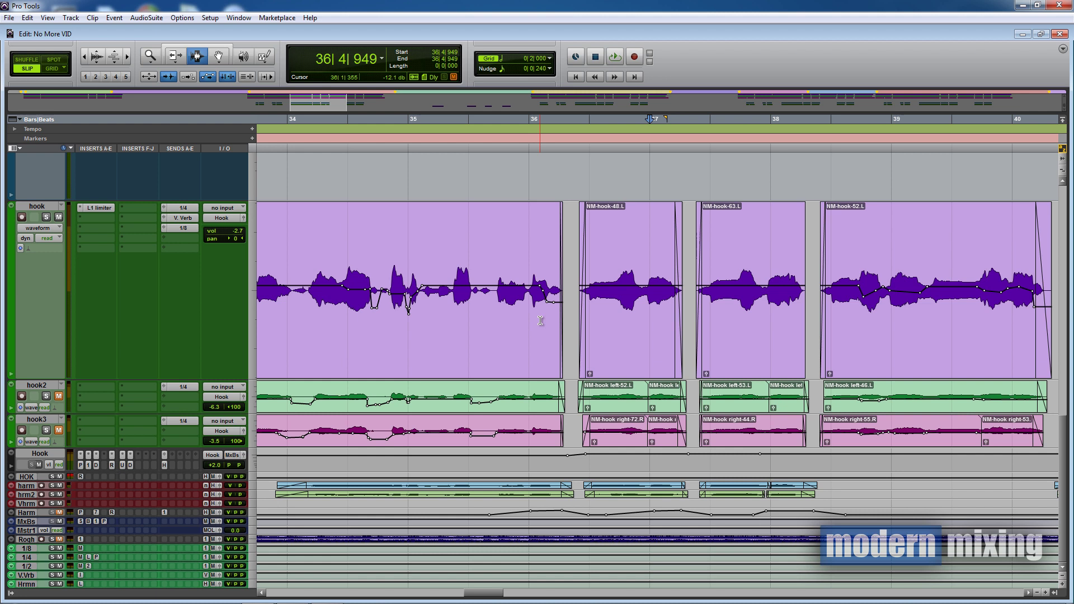
scroll(540, 320, right, 2)
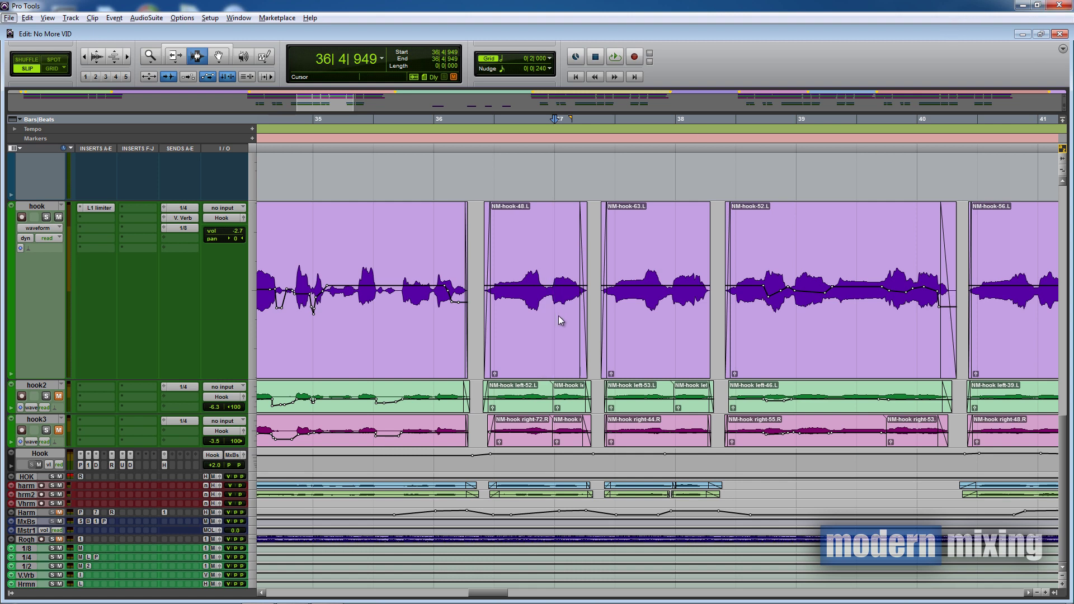
click(507, 324)
key(ctrl+[)
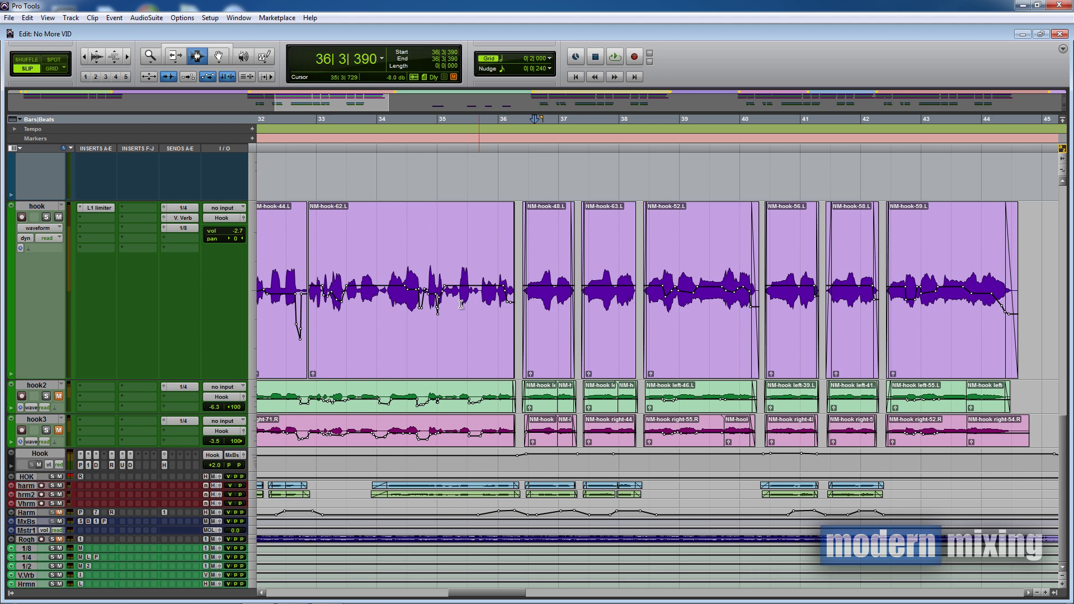
click(382, 294)
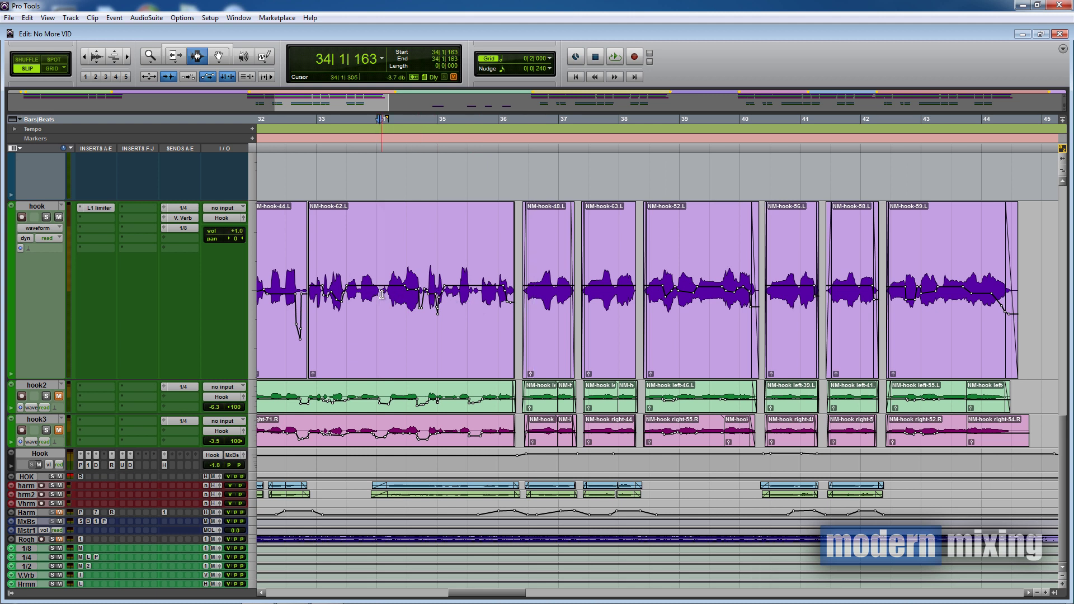
key(space)
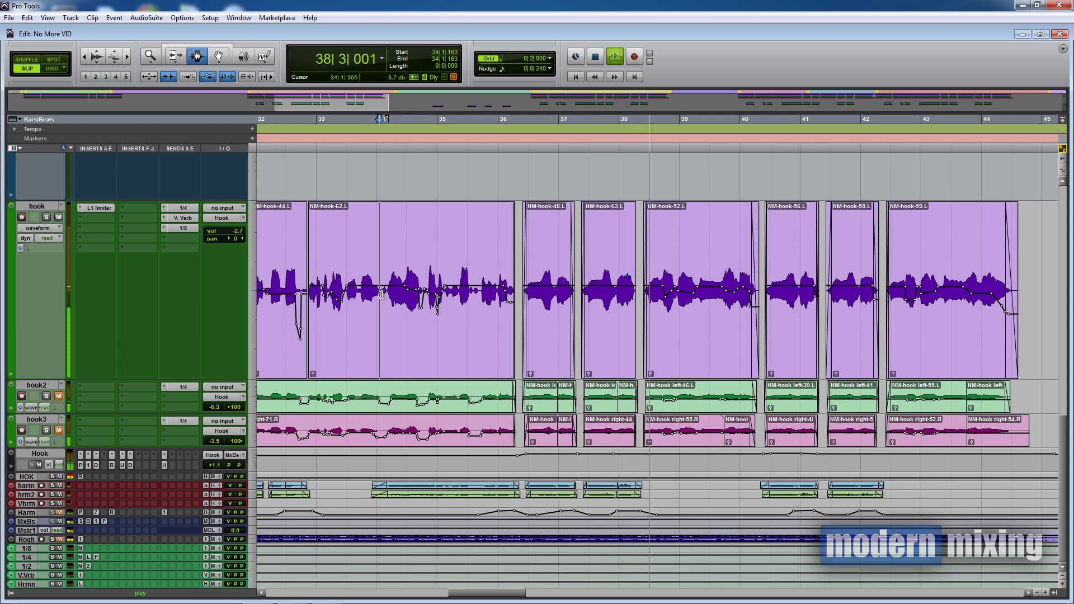
key(space)
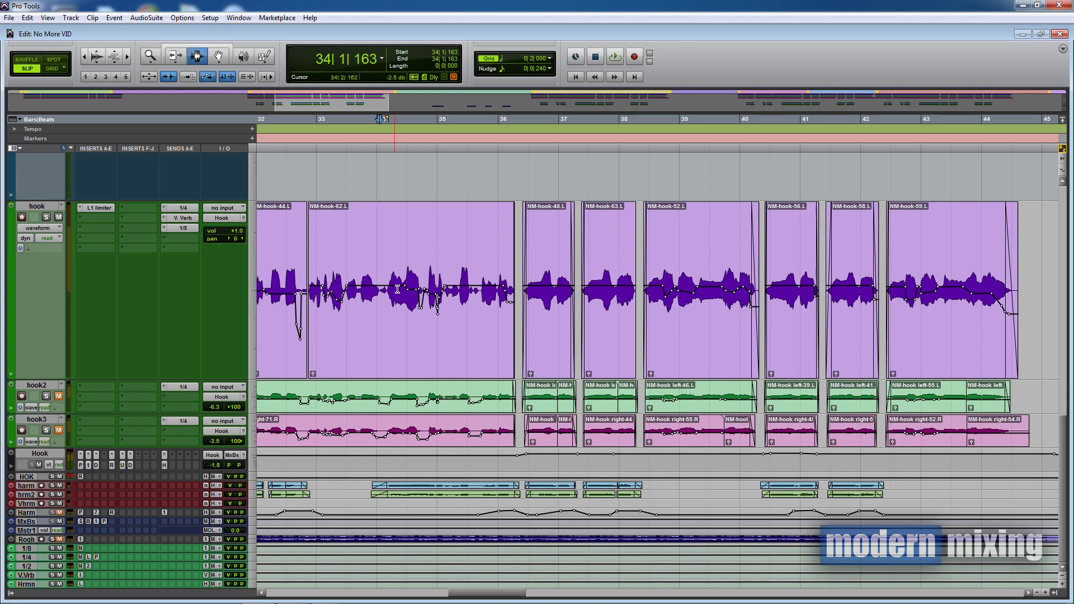
Step: Select the NM-hook-63.L clip on the hook track with the Grabber tool
key(t)
scroll(553, 321, right, 2)
scroll(510, 302, right, 2)
key(F8)
click(474, 335)
click(597, 330)
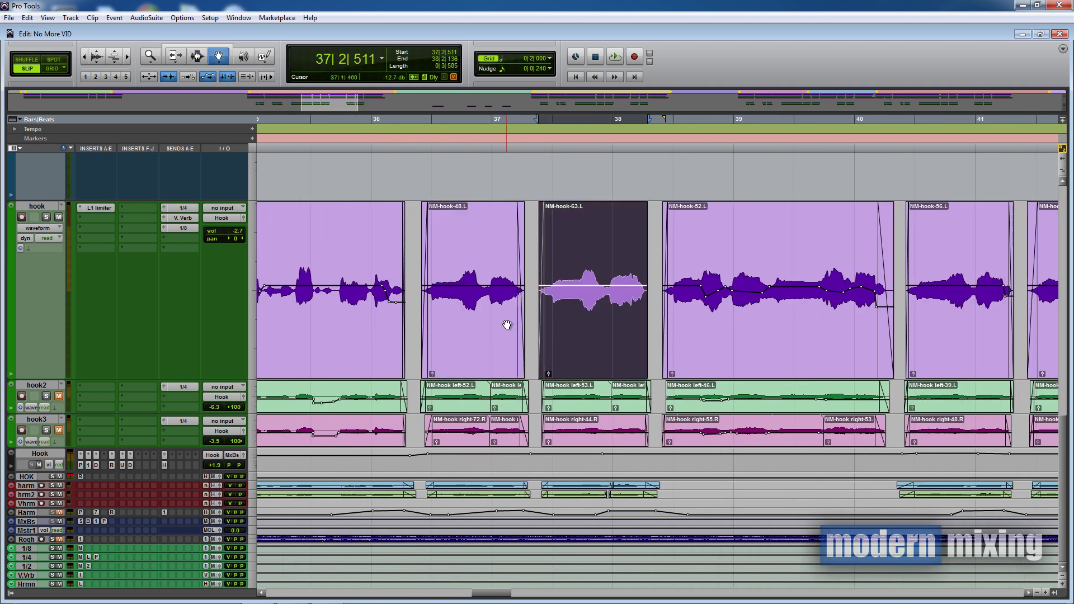
Step: Select the time range spanning slightly beyond both edges of the NM-hook-63.L clip, from 37|2|318 to 38|2|174
scroll(616, 330, up, 2)
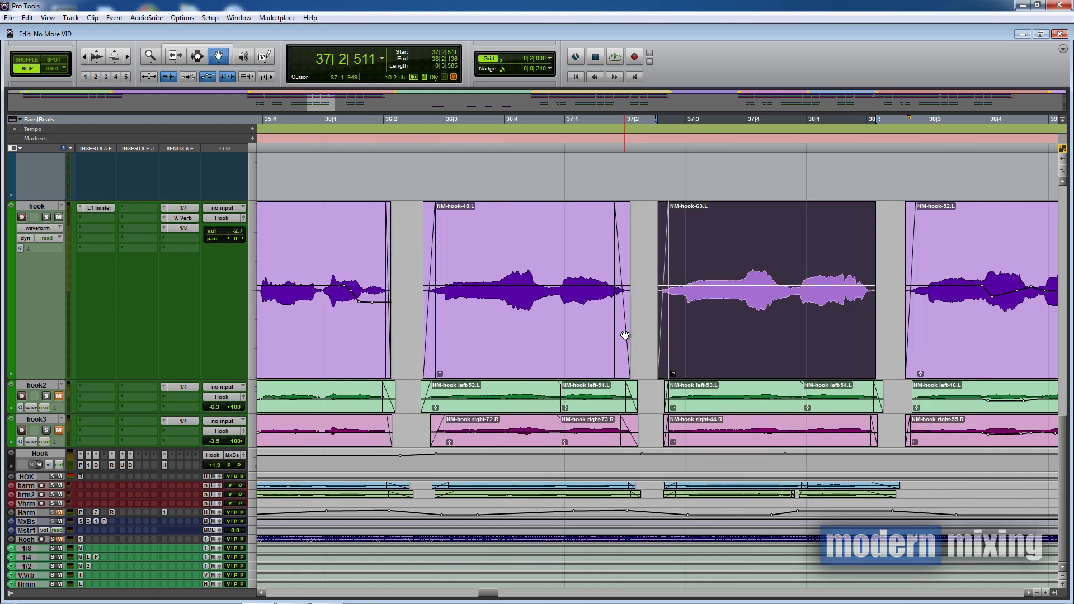
scroll(688, 313, right, 1)
key(Escape)
key(Escape)
key(Escape)
key(Escape)
key(Escape)
key(Escape)
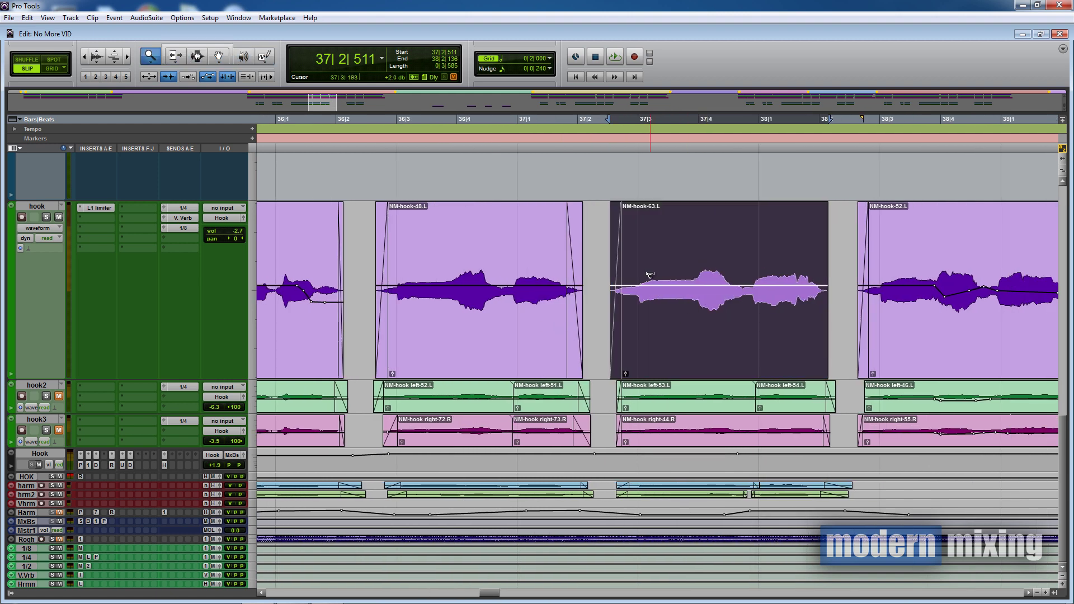
drag(598, 282, 833, 283)
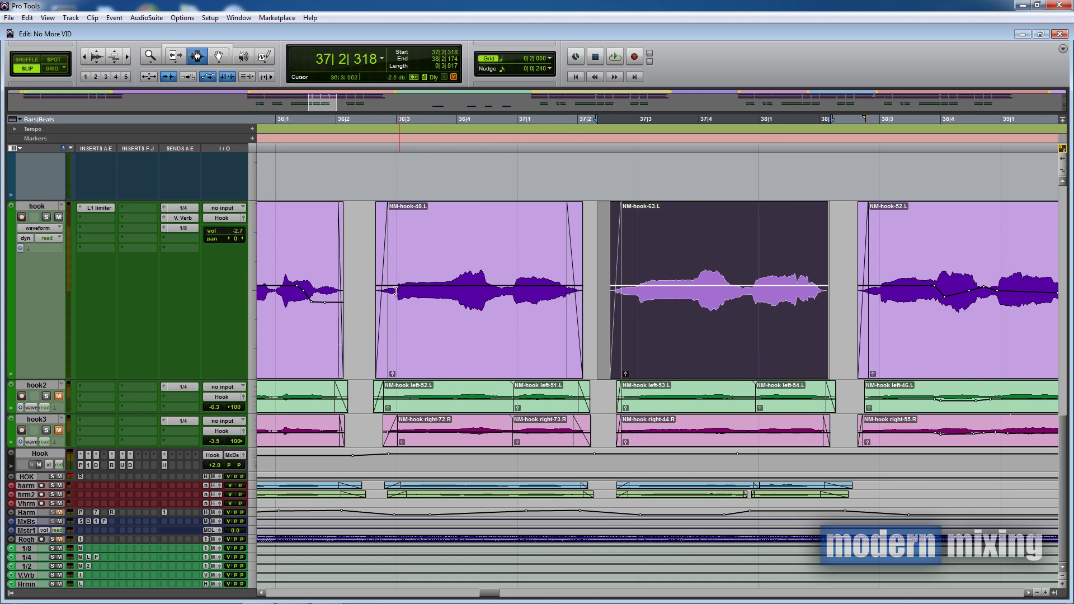
Step: Select the first waveform section of the NM-hook-48.L clip, and select the matching section of the NM-hook-63.L clip to compare them
mouse_move(378, 290)
mouse_down()
mouse_move(508, 297)
mouse_move(370, 297)
mouse_up()
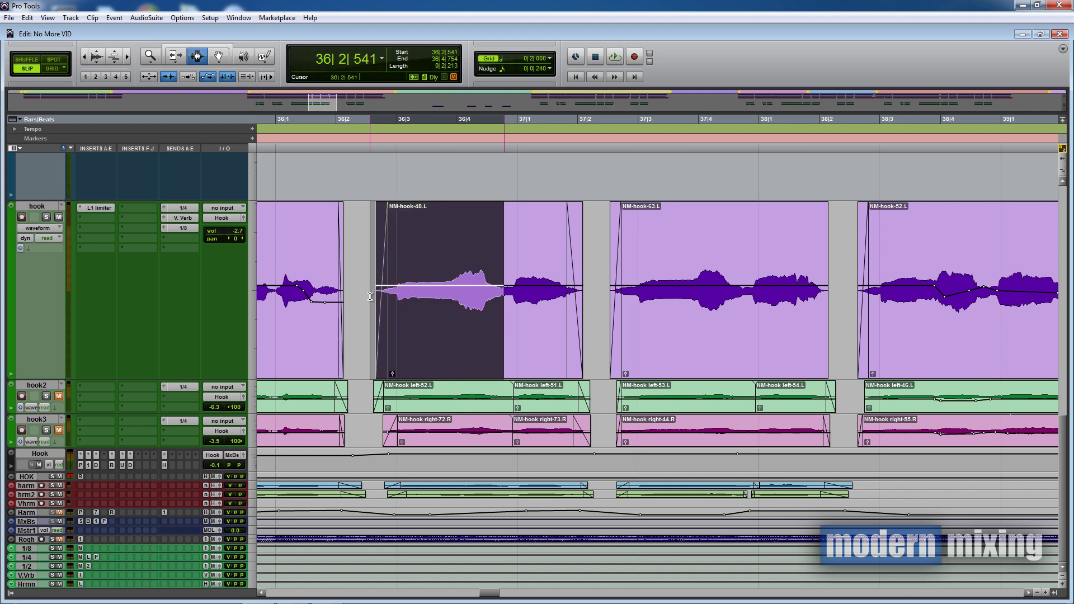
drag(743, 287, 610, 283)
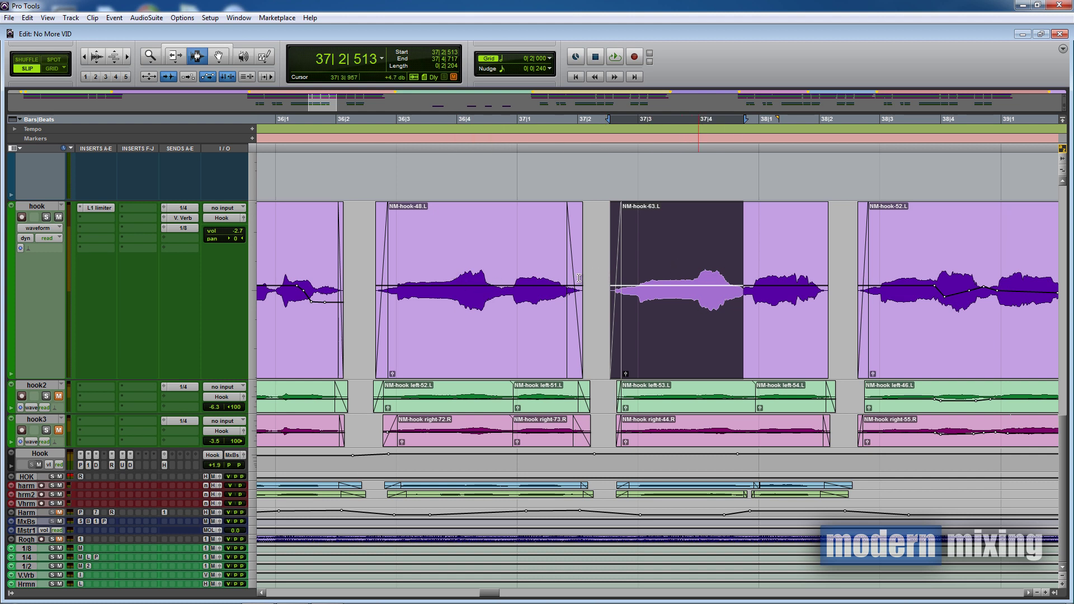
Step: Place the cursor where the second waveform section begins in the NM-hook-48.L clip, and in the NM-hook-63.L clip
click(515, 287)
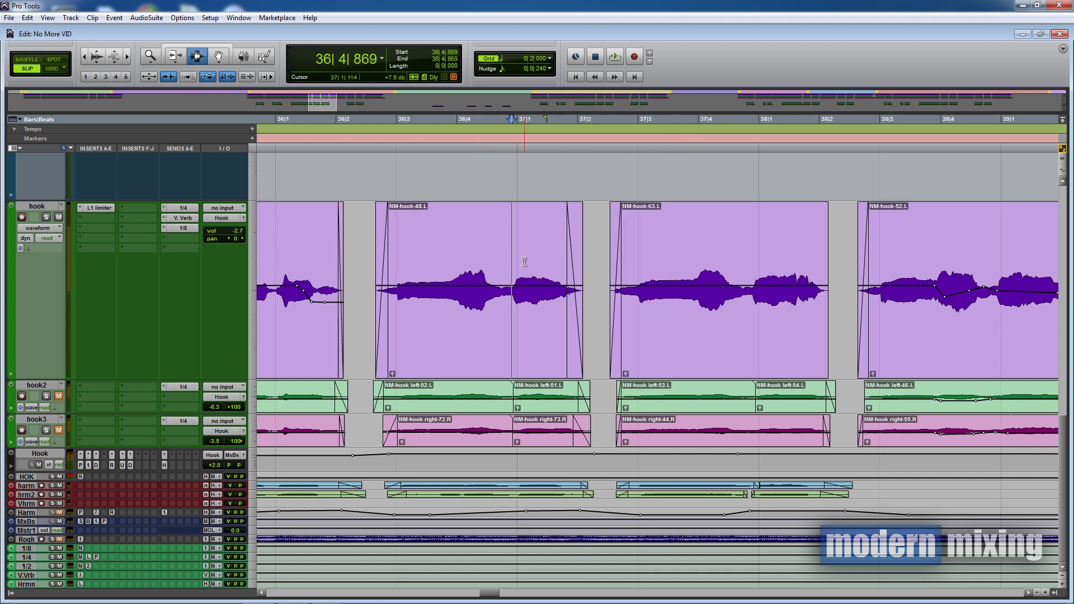
click(518, 237)
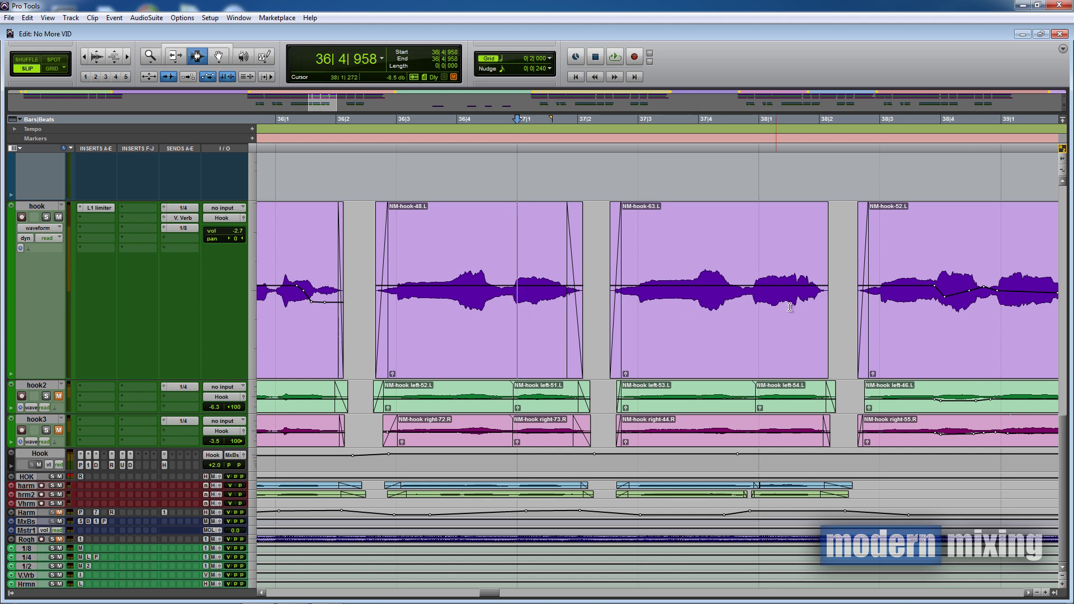
click(759, 266)
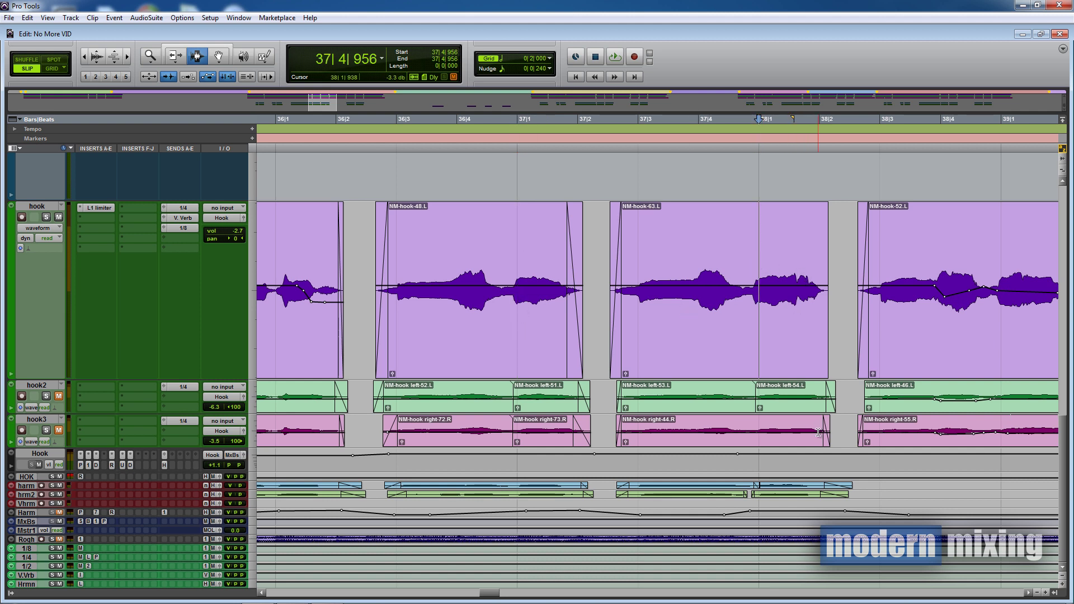
Step: Place the cursor near the beginning of the NM-hook-48.L clip, and select its second waveform section from 36|4|771 to 37|1|931
drag(398, 290, 401, 290)
click(399, 302)
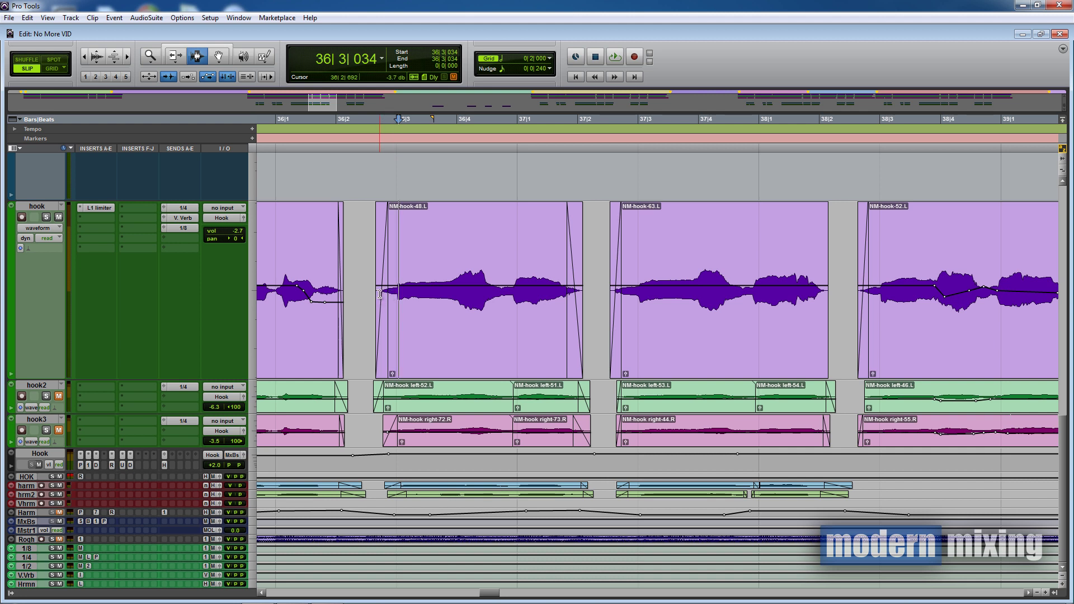
click(375, 287)
drag(375, 288, 573, 283)
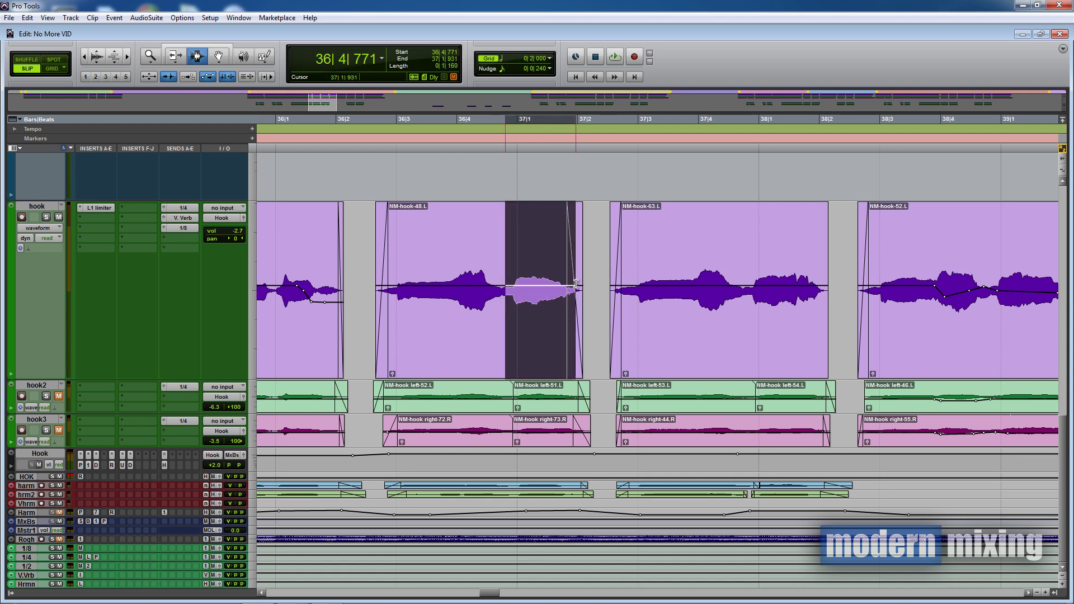
Step: Select the short quiet stretch just before the second waveform section in the NM-hook-48.L clip
click(513, 287)
key(ctrl+])
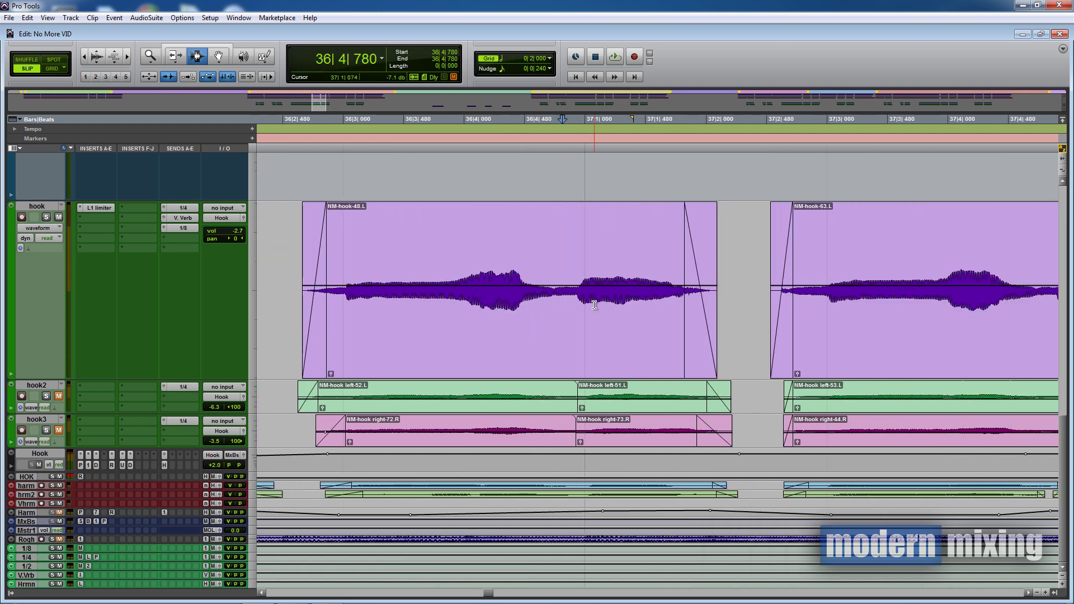
key(ctrl+[)
key(ctrl+])
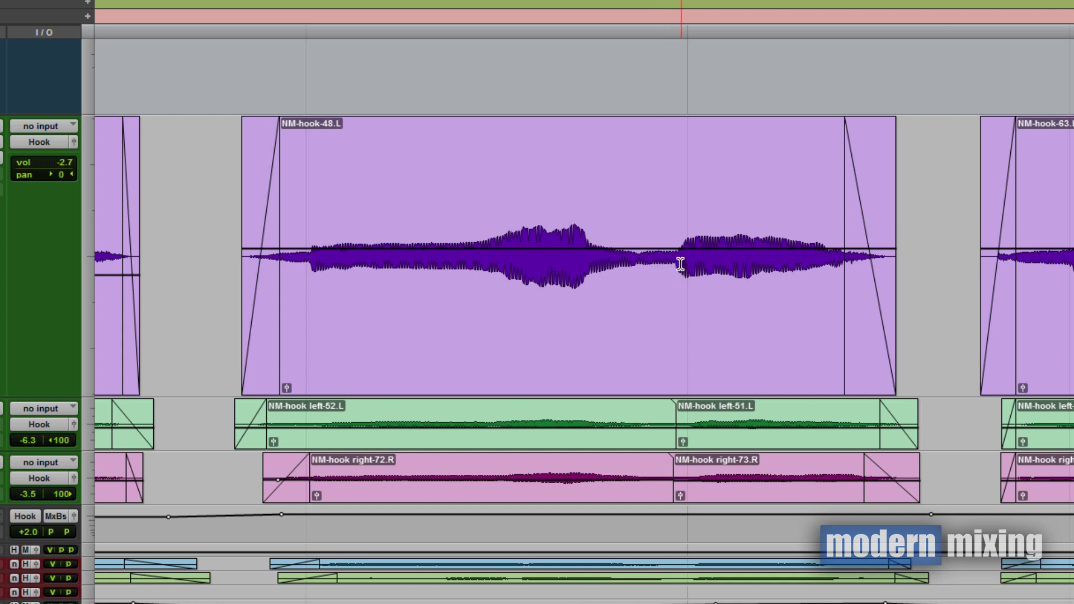
mouse_move(663, 261)
mouse_down()
mouse_move(678, 266)
mouse_move(643, 269)
mouse_up()
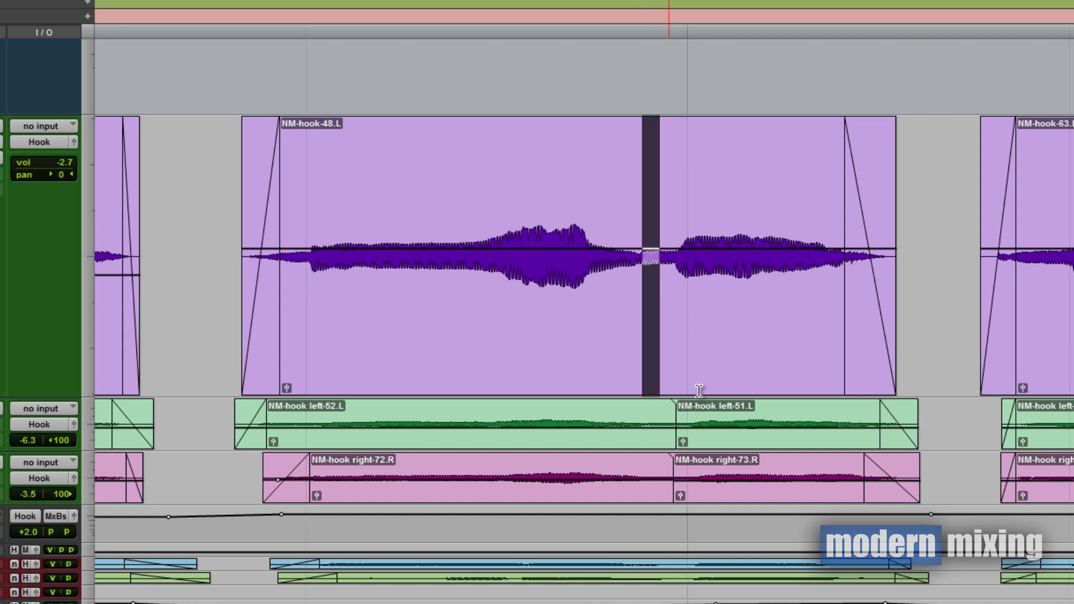
Step: Split the NM-hook-48.L clip in the quiet stretch before its second section, and move the second part slightly forward along the timeline
click(660, 268)
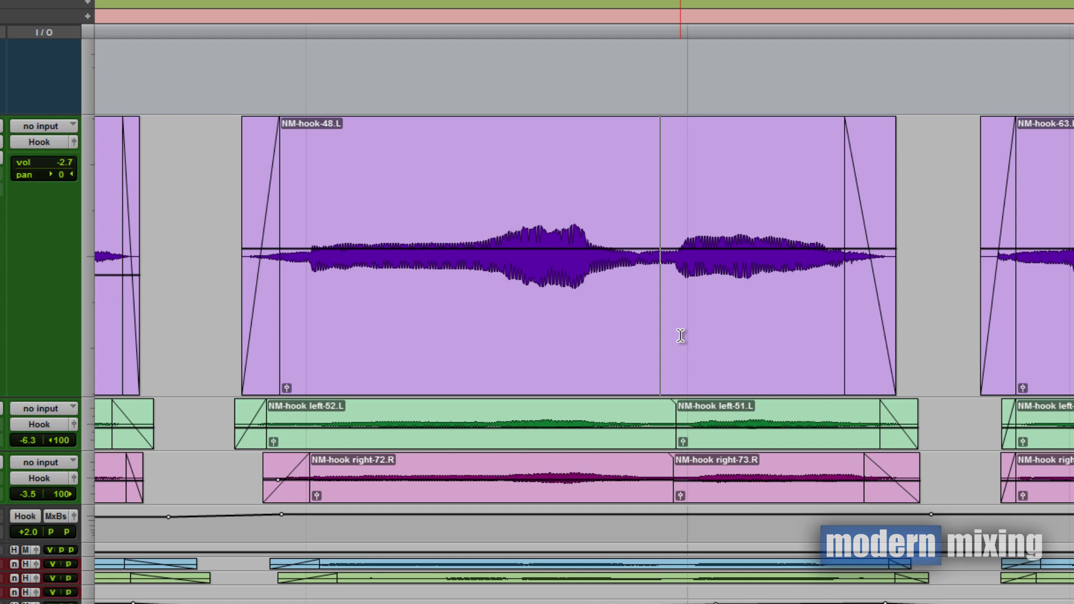
key(ctrl+e)
drag(699, 319, 695, 329)
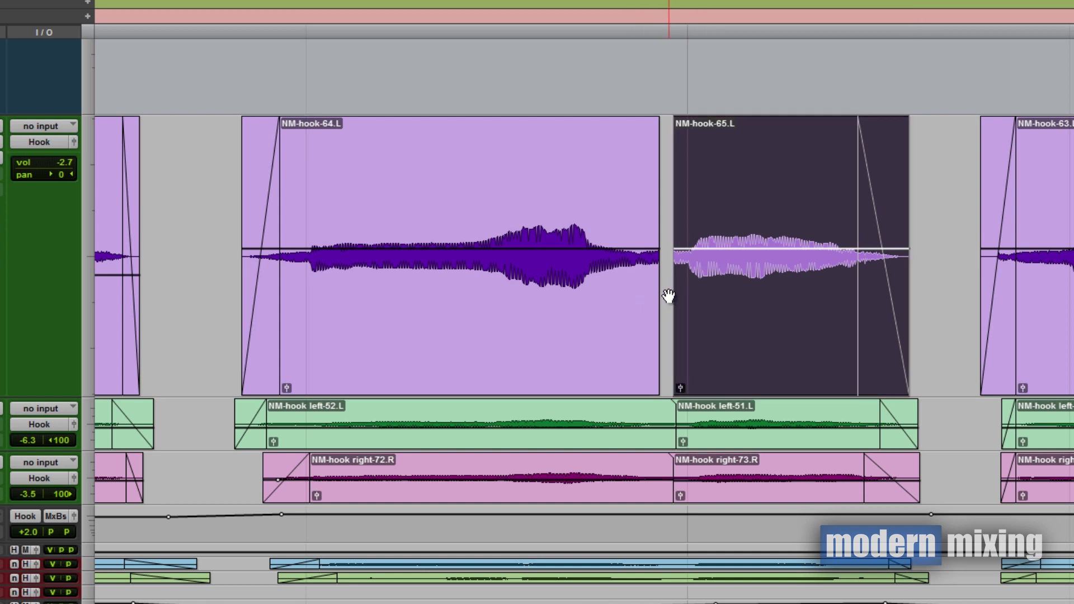
Step: Play the hook from the preceding phrase across the split clips to check the shifted section's timing
key(r)
click(138, 31)
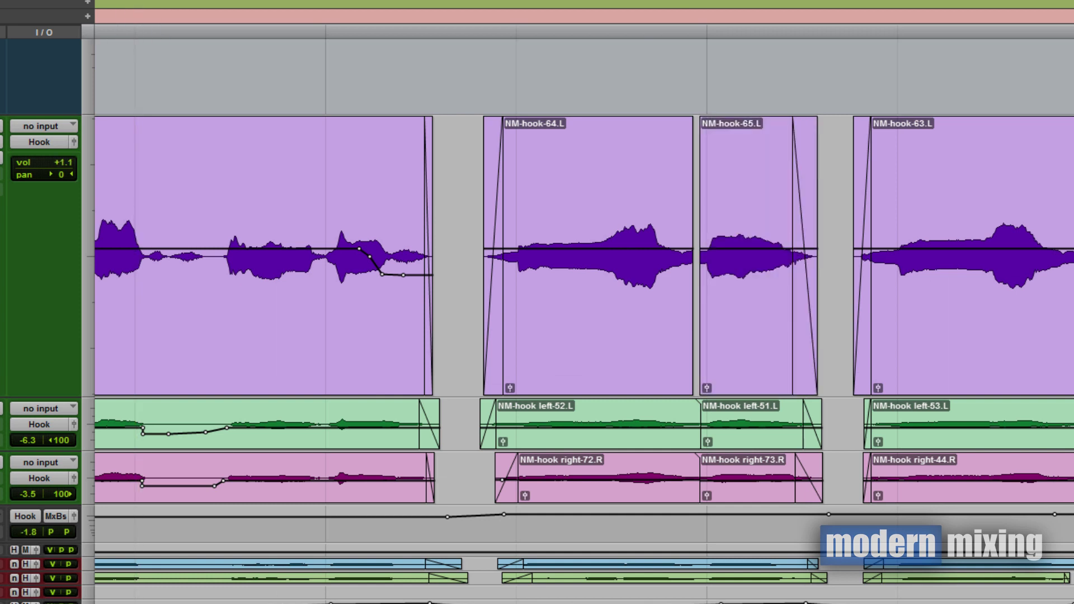
key(space)
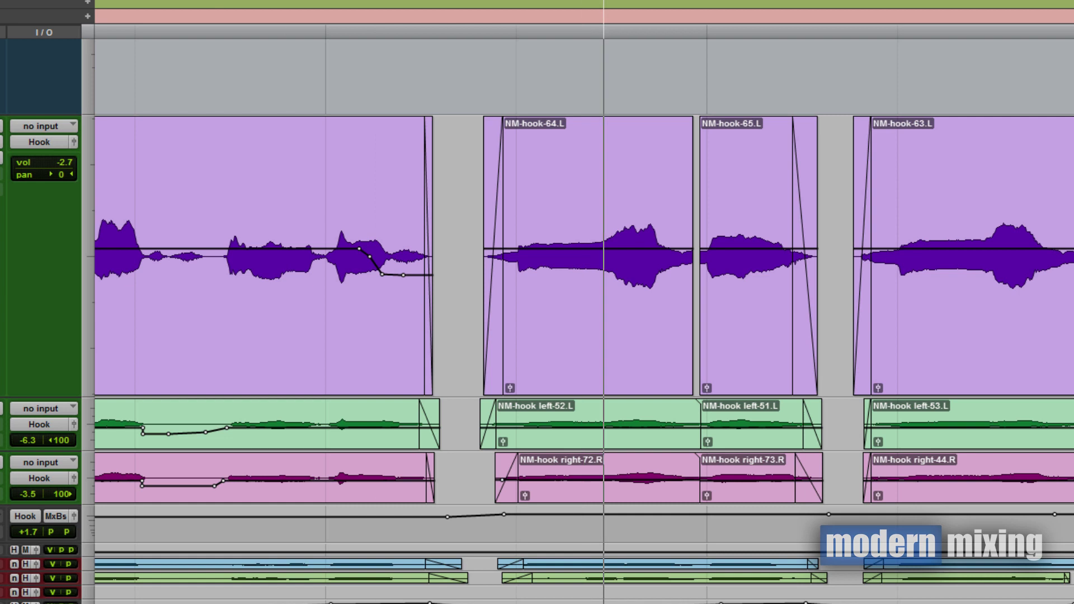
key(space)
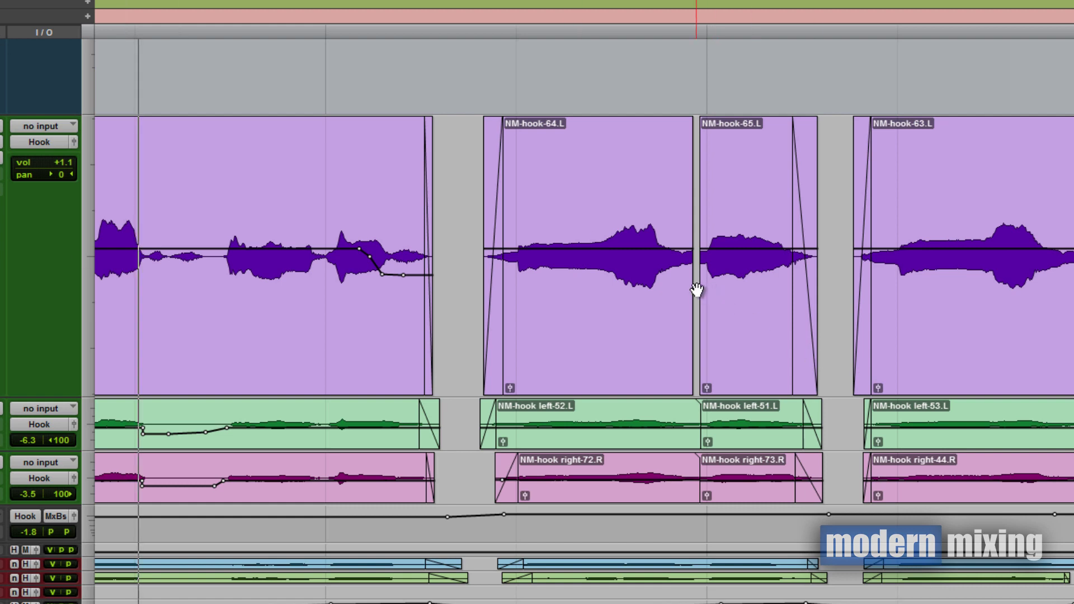
Step: Extend the start of the NM-hook-65.L clip back into the gap after NM-hook-64.L
key(t)
scroll(880, 328, right, 3)
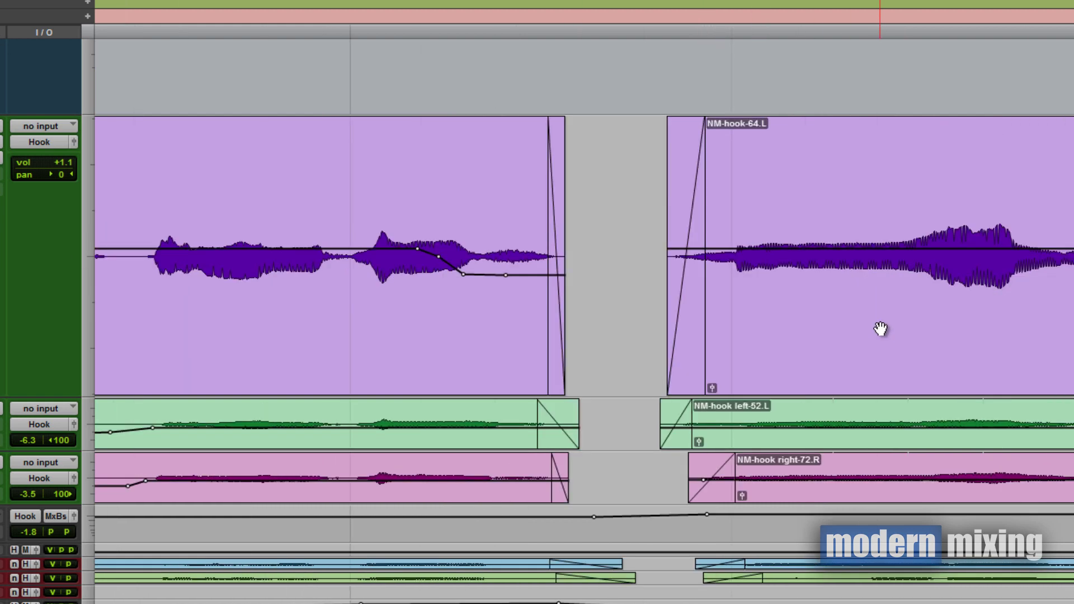
scroll(881, 329, right, 4)
key(ctrl+])
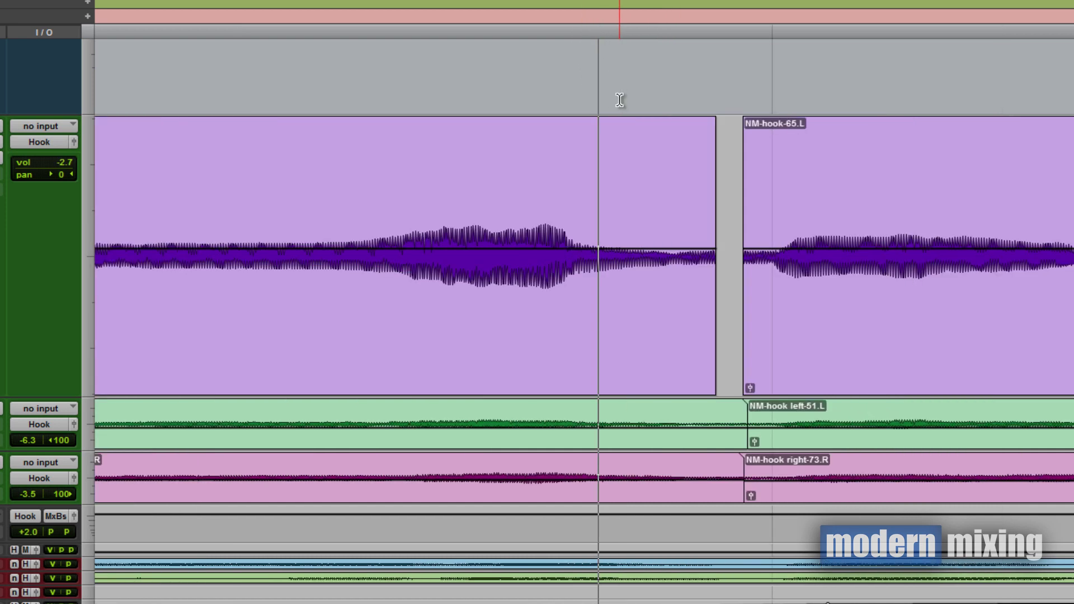
scroll(597, 179, right, 2)
drag(669, 271, 658, 276)
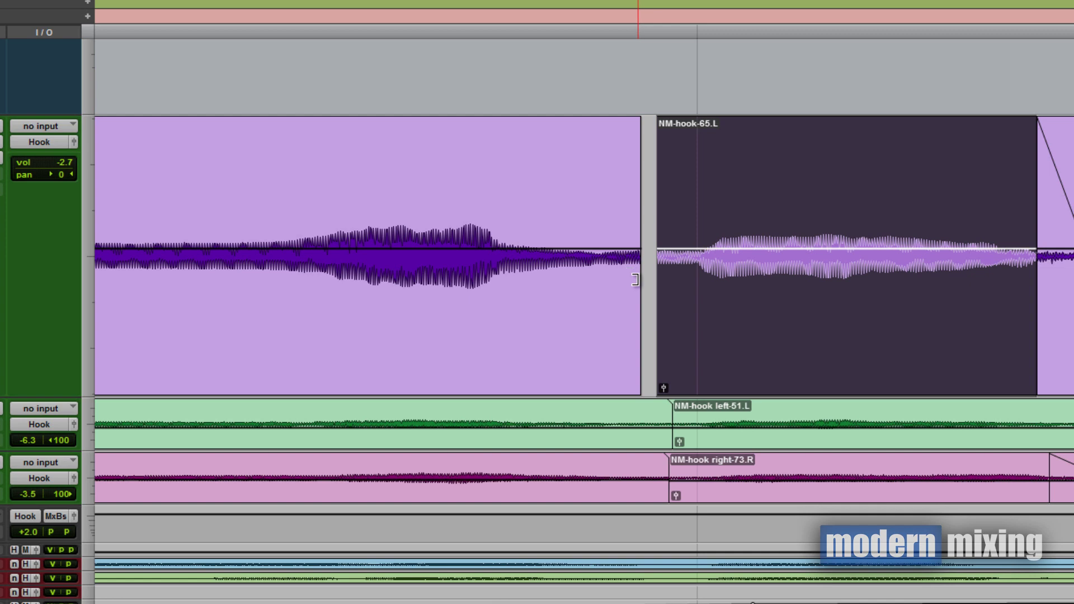
Step: Extend the end of the NM-hook-64.L clip to meet the start of NM-hook-65.L, closing the gap
drag(636, 280, 582, 304)
key(t)
scroll(691, 296, right, 2)
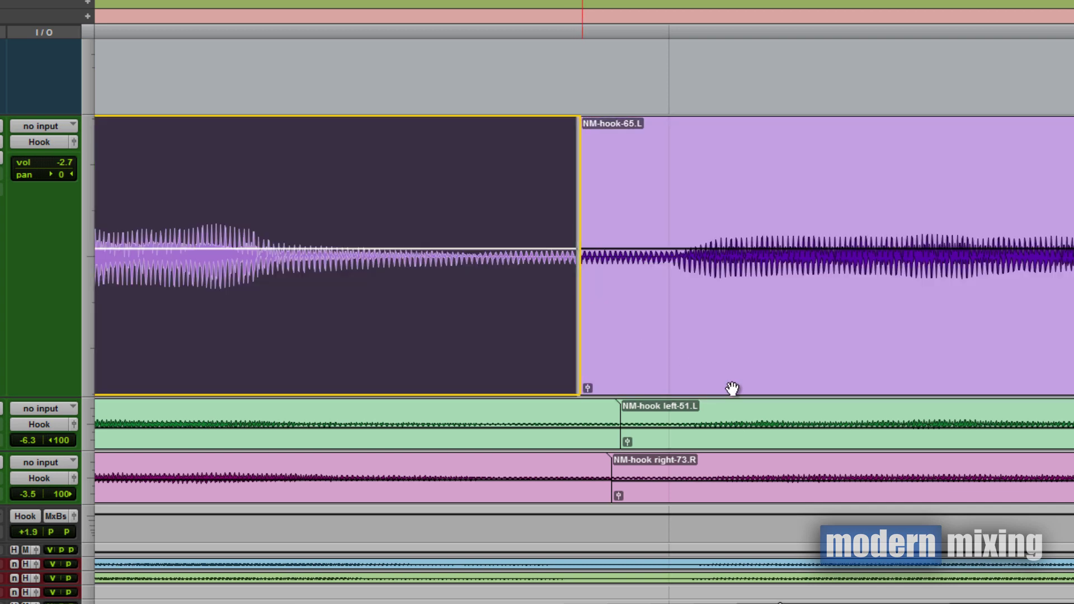
key(ctrl+bracketleft)
key(ctrl+bracketleft)
key(F10)
click(732, 301)
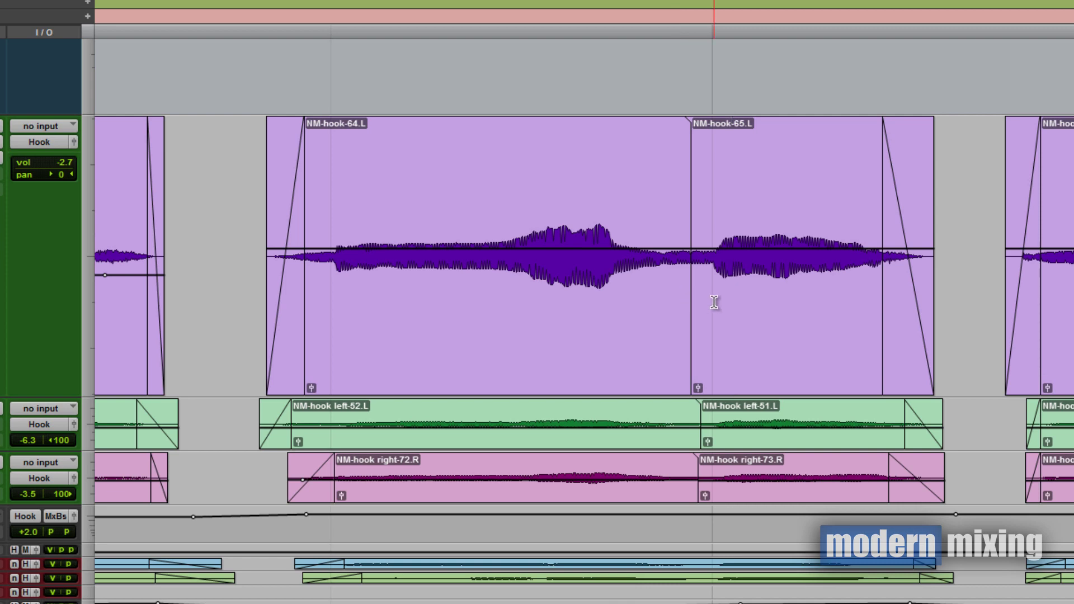
Step: Play the hook from well before NM-hook-64.L across the closed join to check how the edit sounds
key(r)
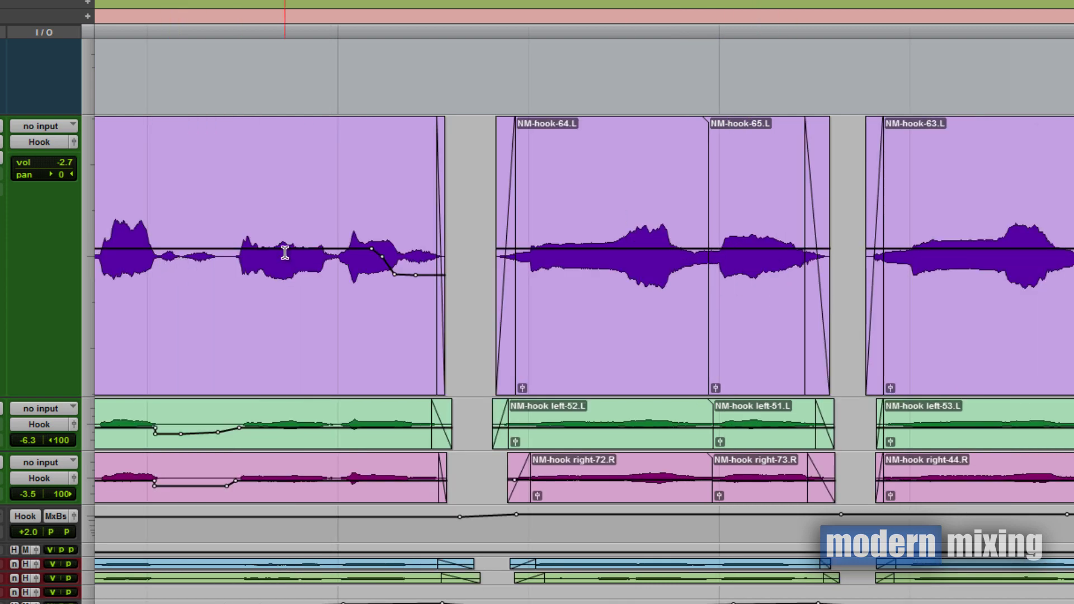
key(r)
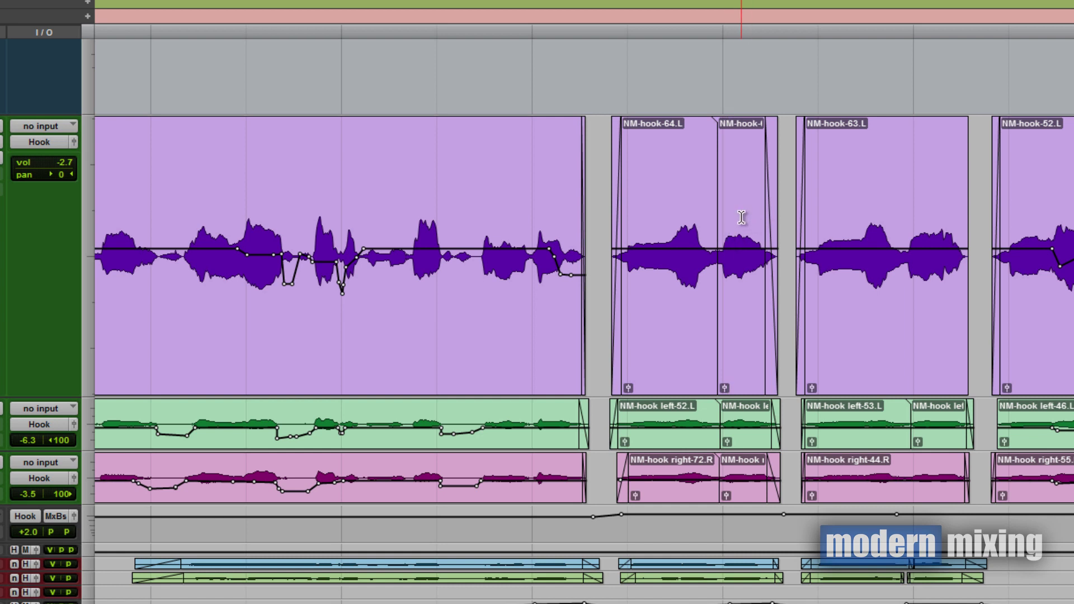
click(322, 207)
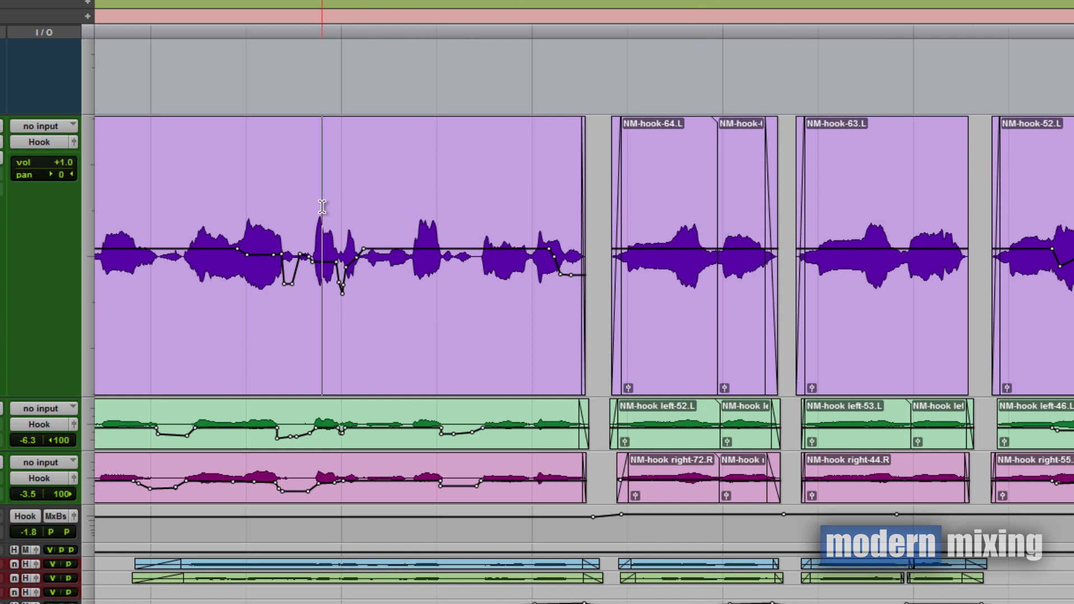
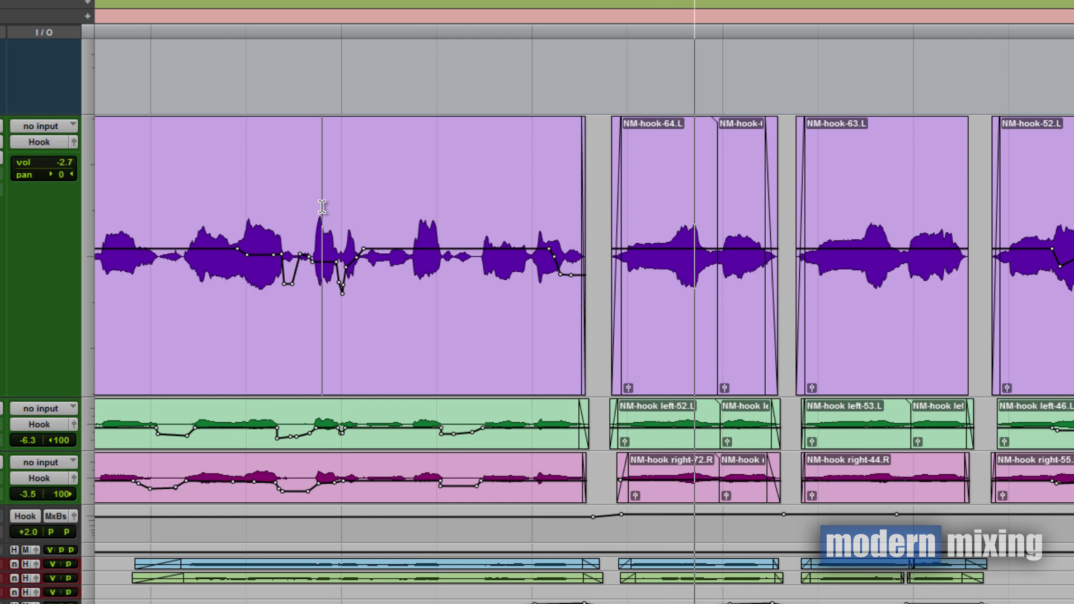
key(space)
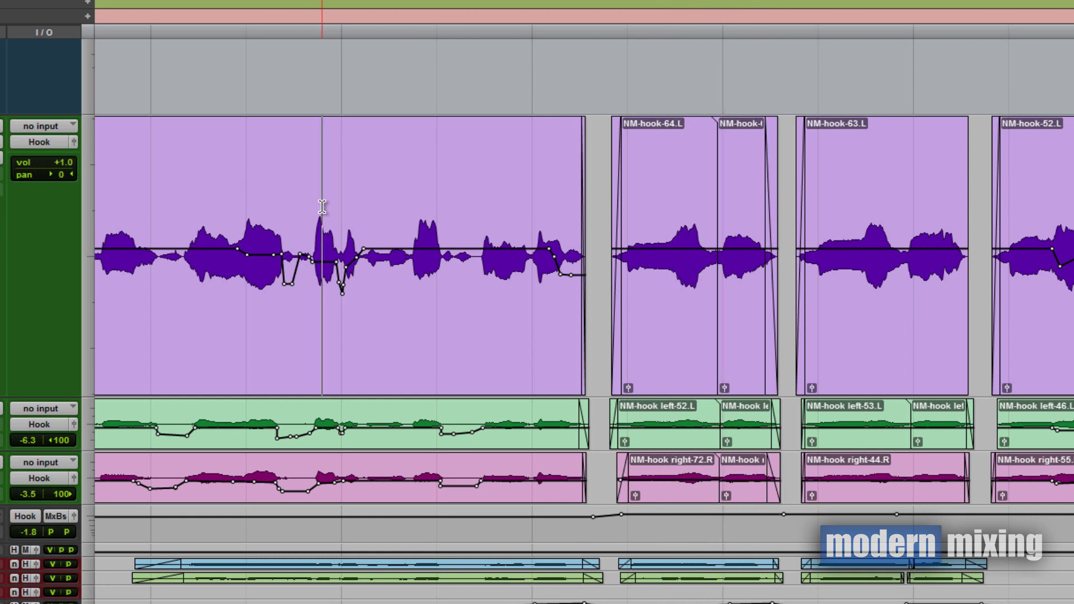
key(space)
Step: Place the cursor just after the start of NM-hook-65.L, and increase the hook track's height to enlarge the waveform at the join
scroll(728, 302, up, 2)
scroll(723, 298, up, 2)
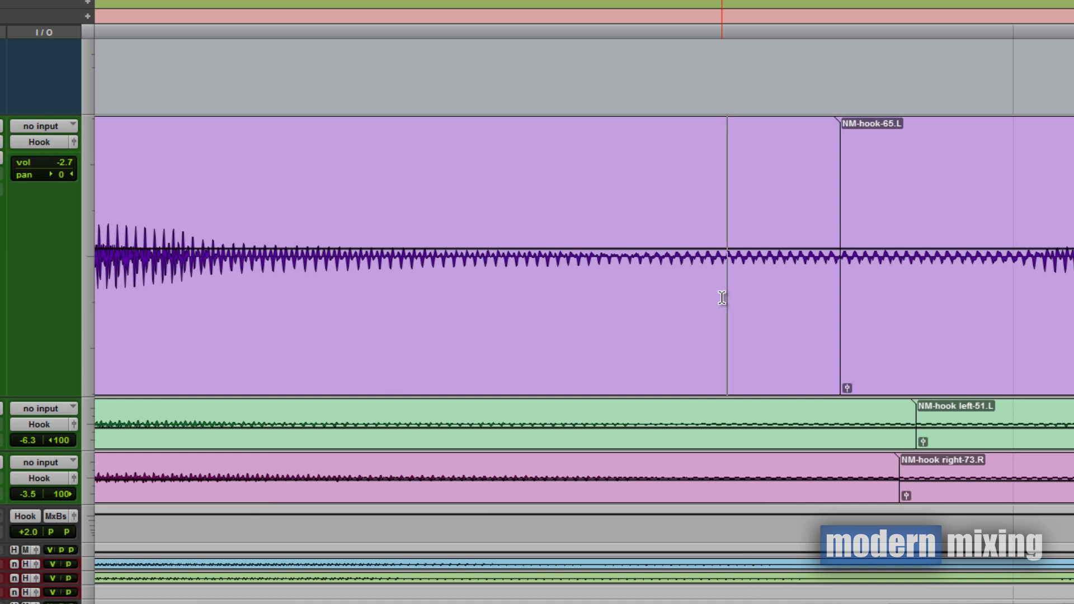
click(857, 308)
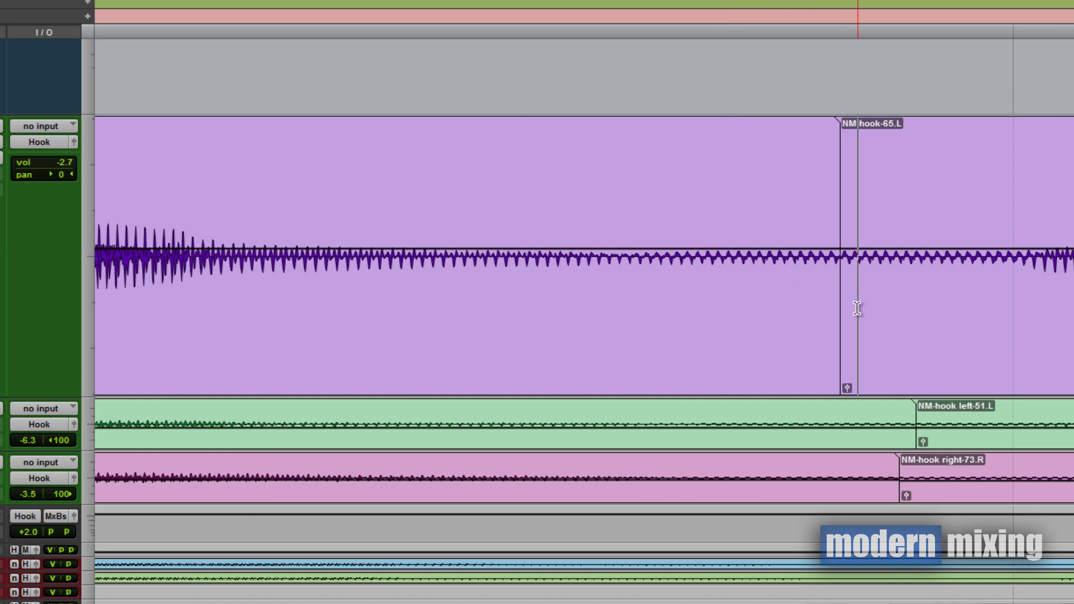
key(t)
scroll(667, 307, up, 3)
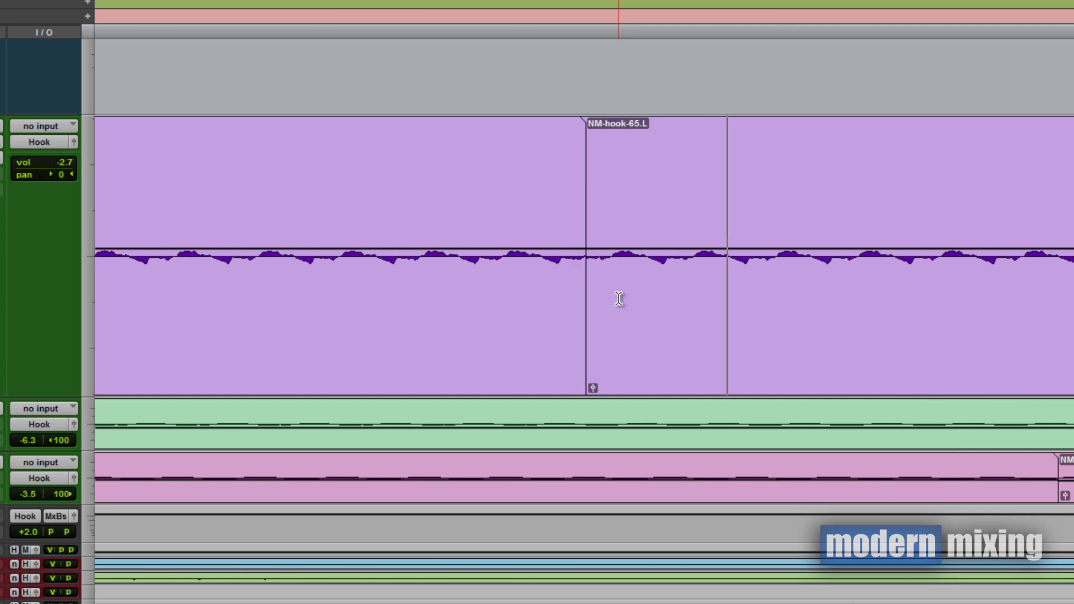
drag(11, 455, 35, 599)
key(r)
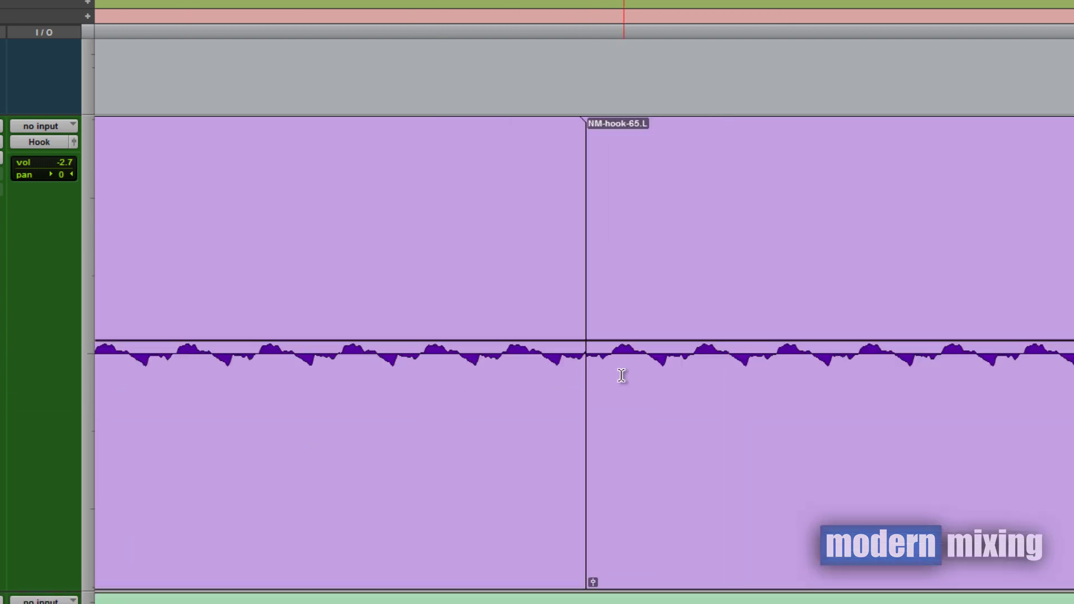
Step: Shift the clip after the join slightly forward along the timeline, and select individual waveform cycles on both sides to compare their shapes
drag(619, 410, 636, 410)
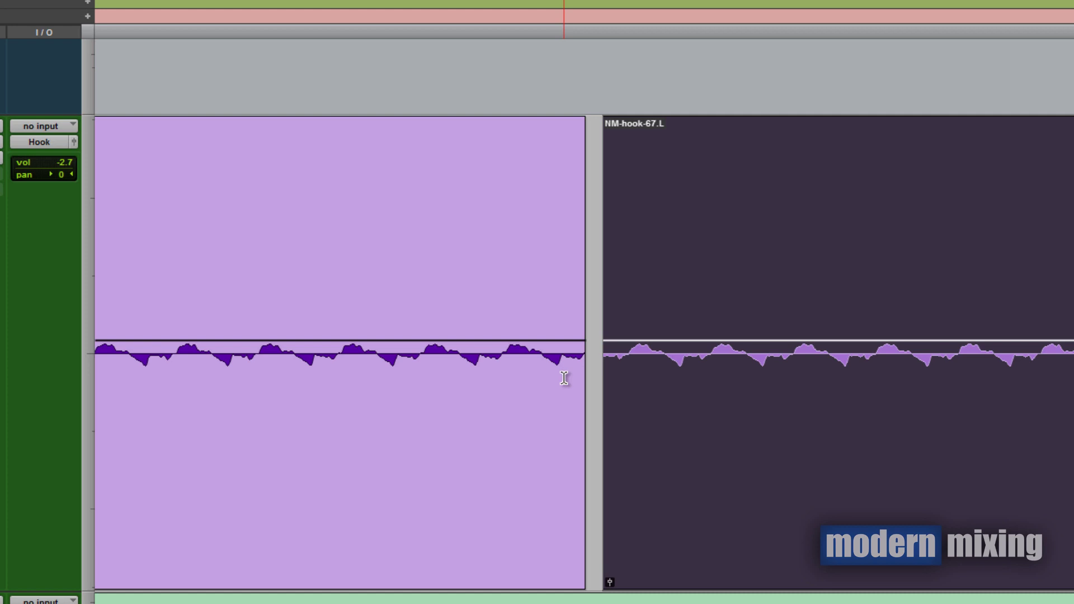
drag(564, 366, 544, 368)
drag(685, 368, 633, 351)
drag(543, 356, 507, 352)
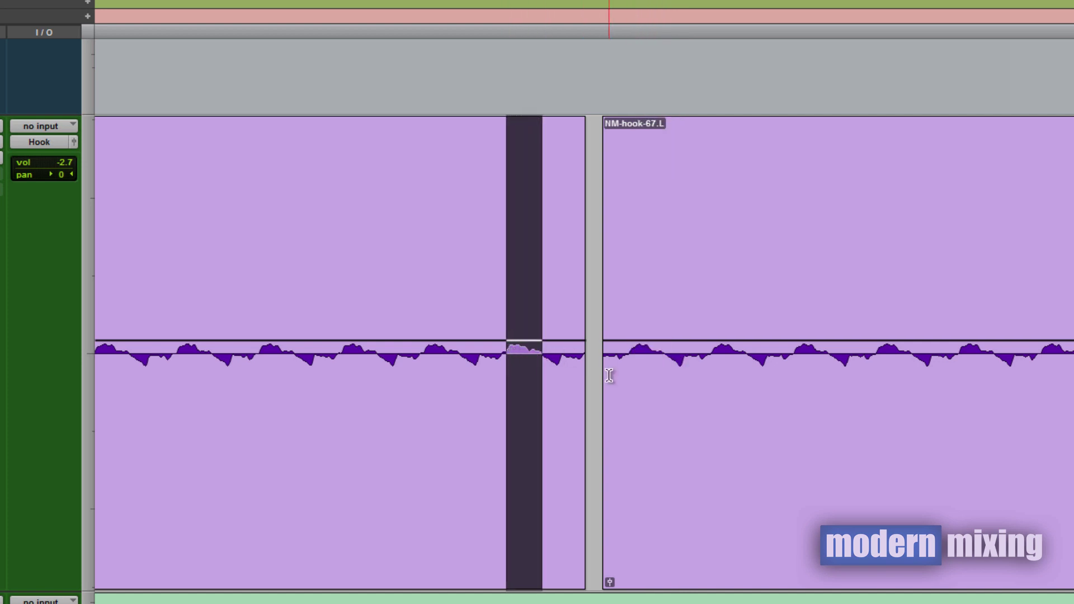
key(space)
Step: Trim the end of the clip before the gap back to the zero crossing after its last positive half-wave
drag(583, 383, 543, 384)
key(t)
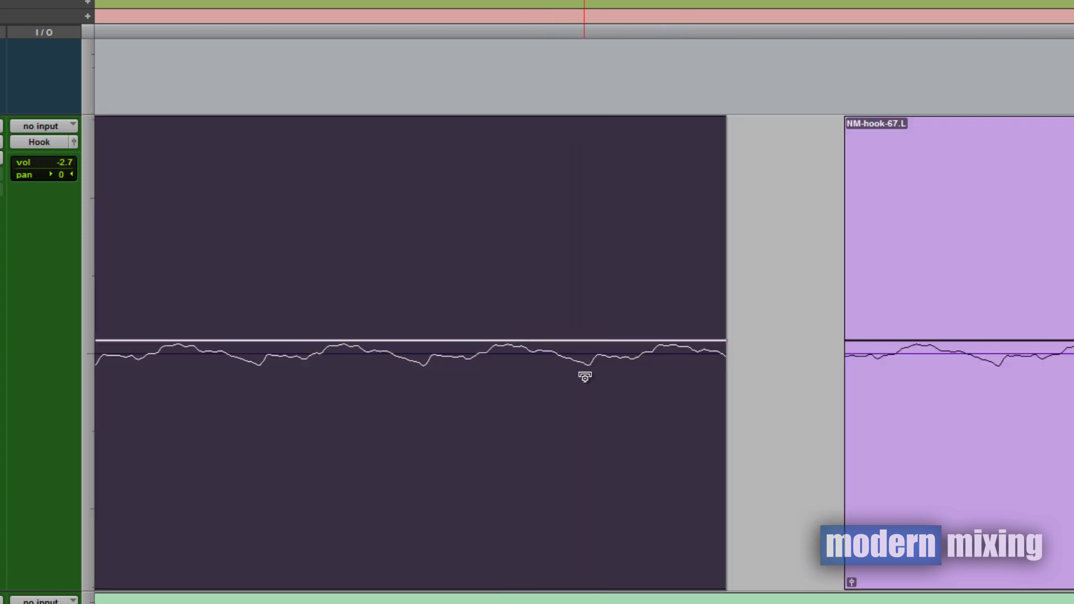
drag(723, 373, 722, 374)
key(r)
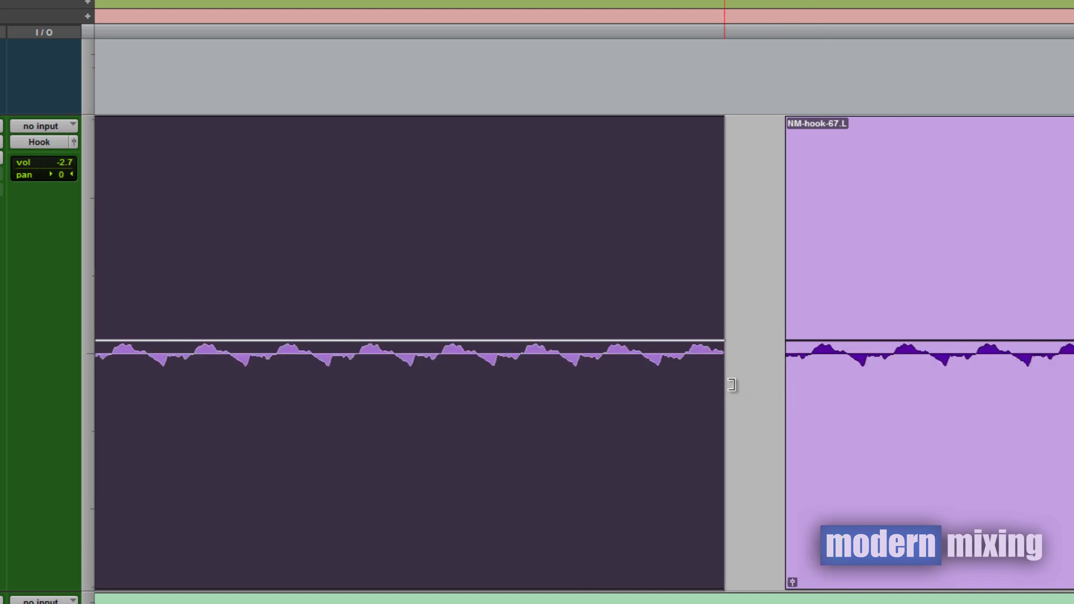
drag(732, 385, 726, 380)
Step: Trim the start of NM-hook-67.L to the beginning of a negative half-wave, and move it against the end of the preceding clip
click(860, 409)
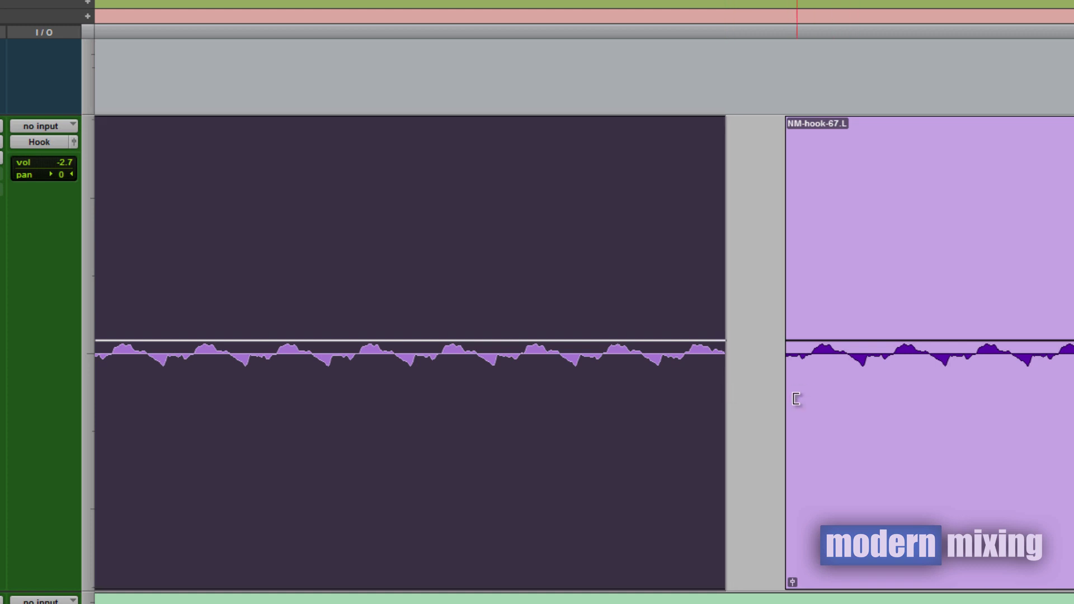
drag(792, 401, 849, 401)
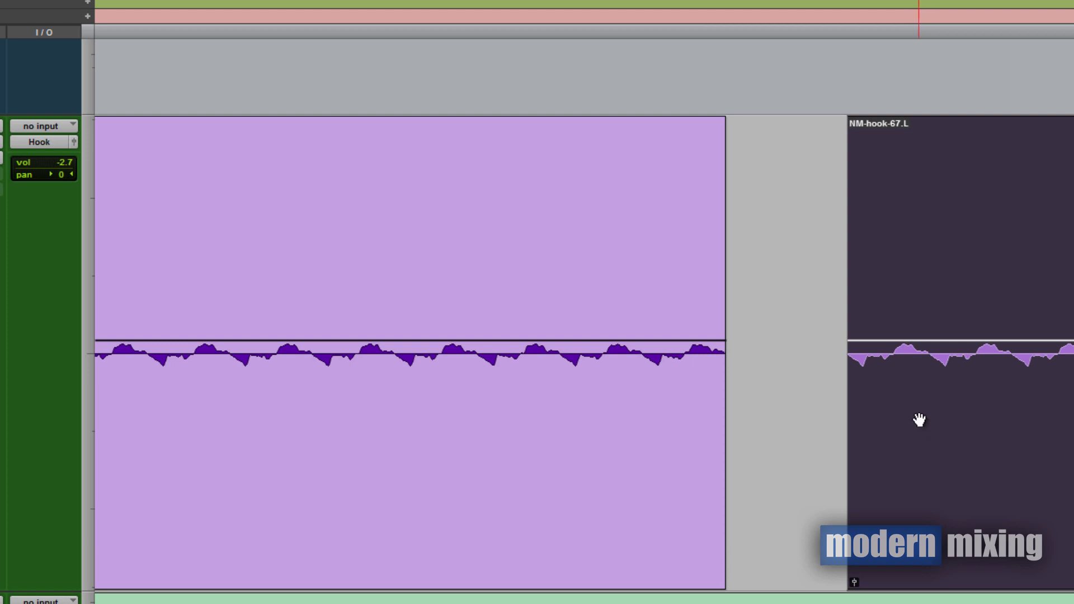
drag(920, 420, 810, 431)
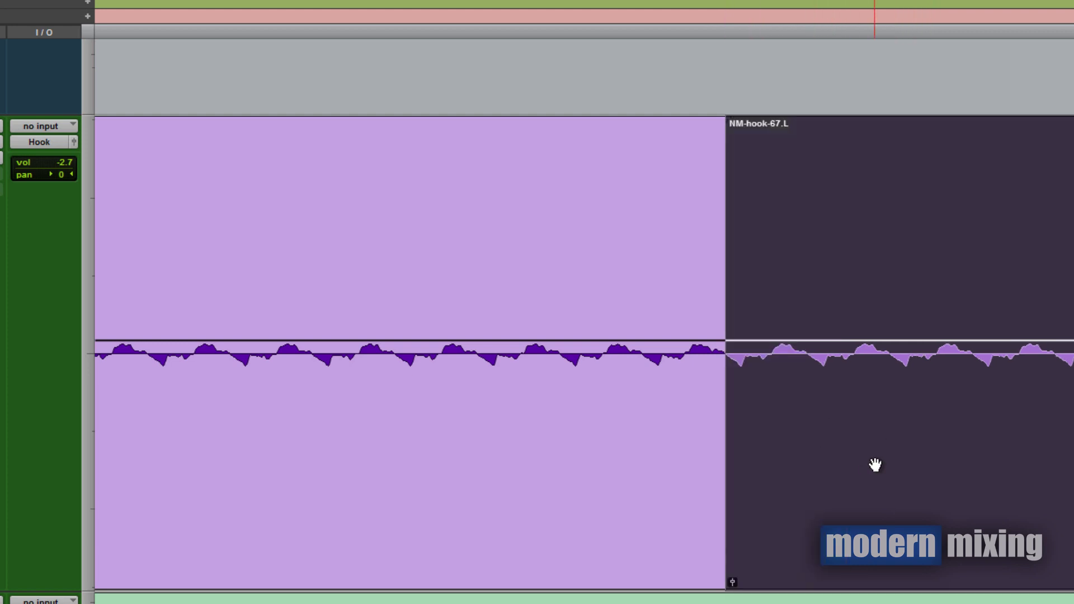
drag(736, 427, 753, 408)
click(750, 411)
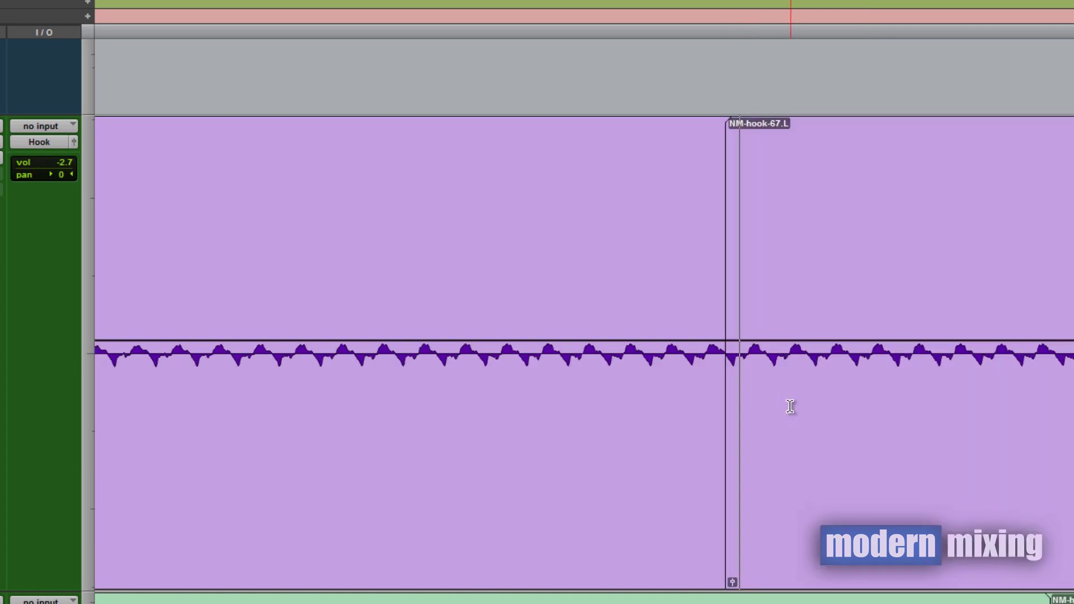
Step: Add a very short fade-out to the end of the preceding clip and a matching fade-in to the start of NM-hook-67.L
key(t)
key(t)
key(t)
key(t)
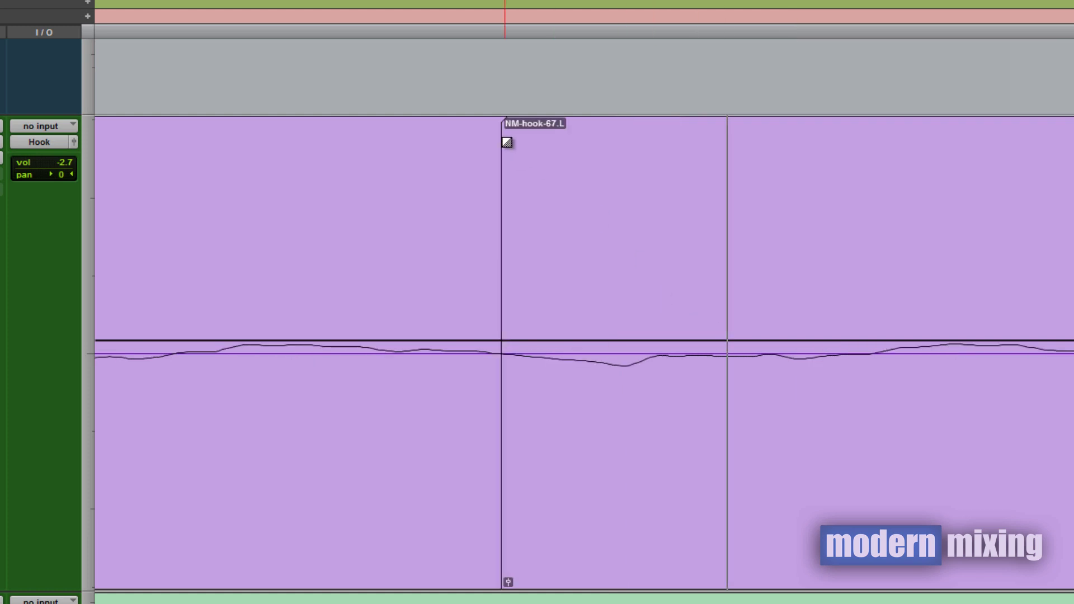
drag(505, 143, 510, 142)
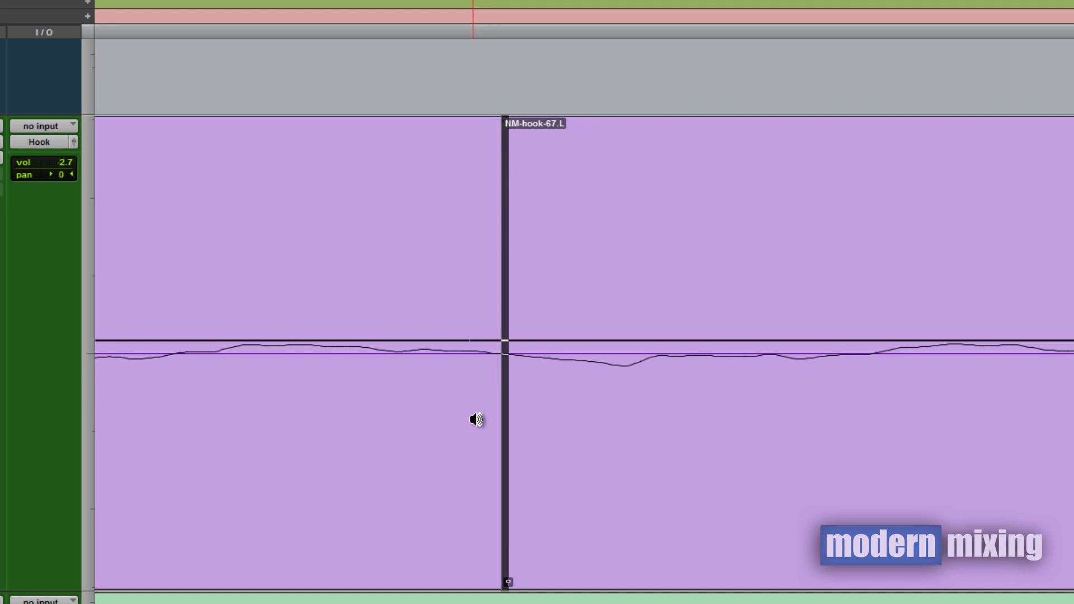
click(474, 426)
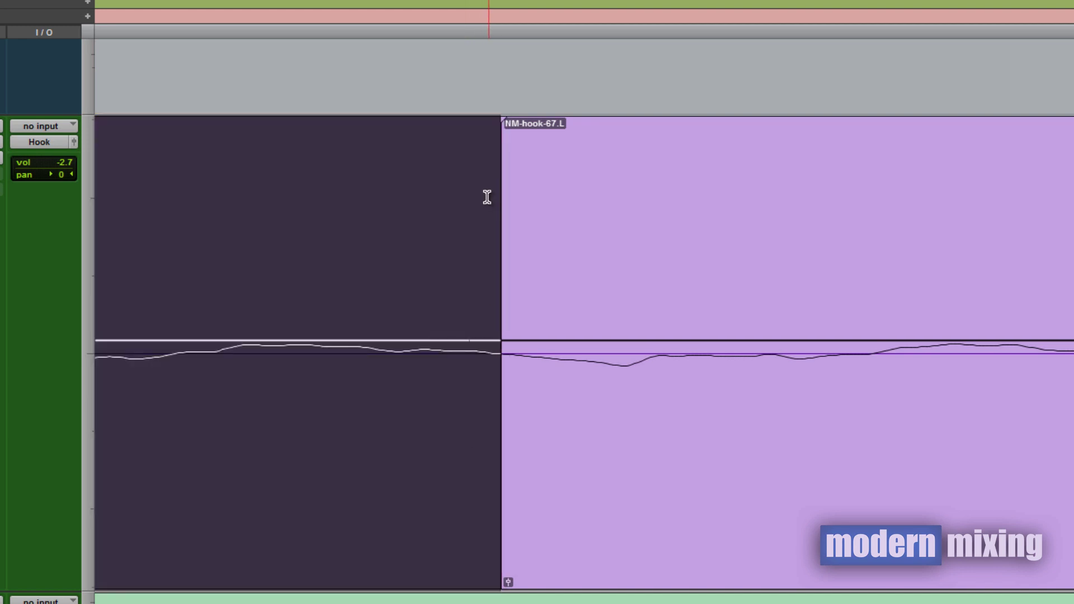
drag(492, 130, 519, 145)
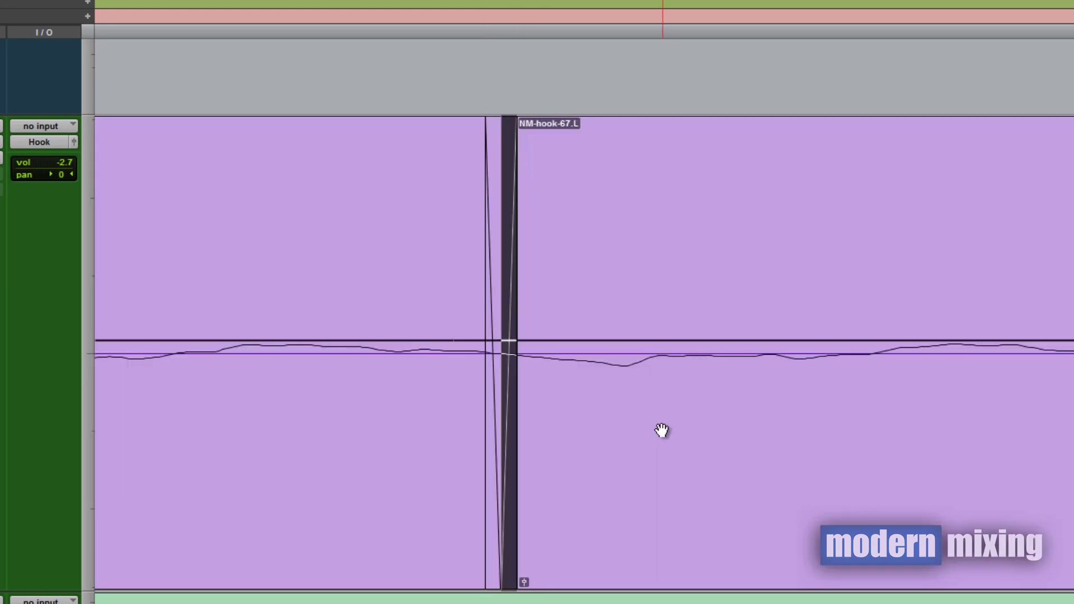
key(r)
key(r)
key(r)
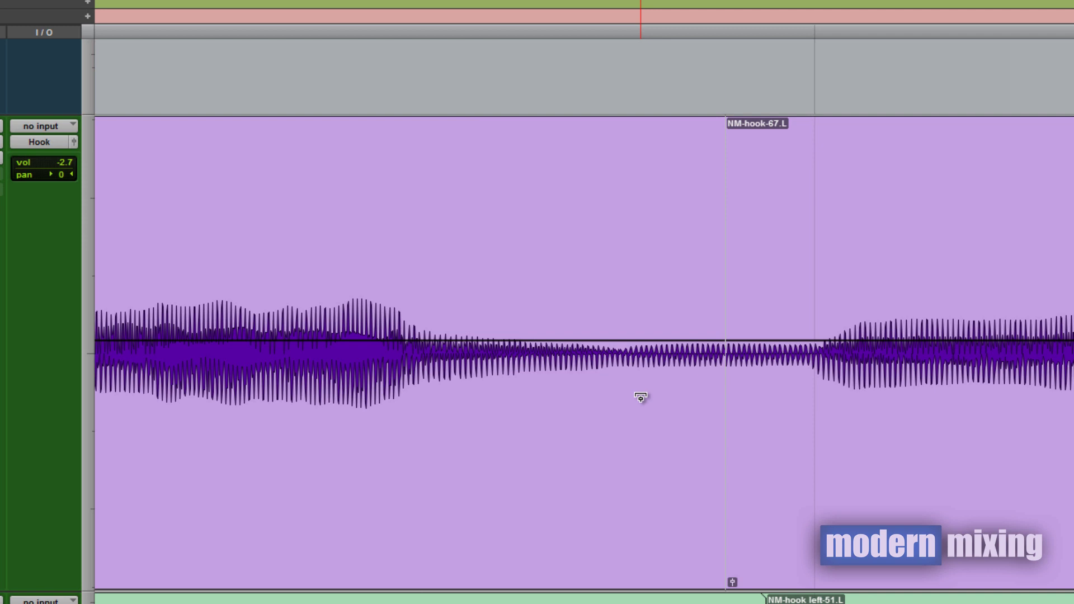
Step: Play back the hook phrase through the join between NM-hook-64.L and NM-hook-67.L, starting a few words earlier
key(r)
click(753, 326)
key(r)
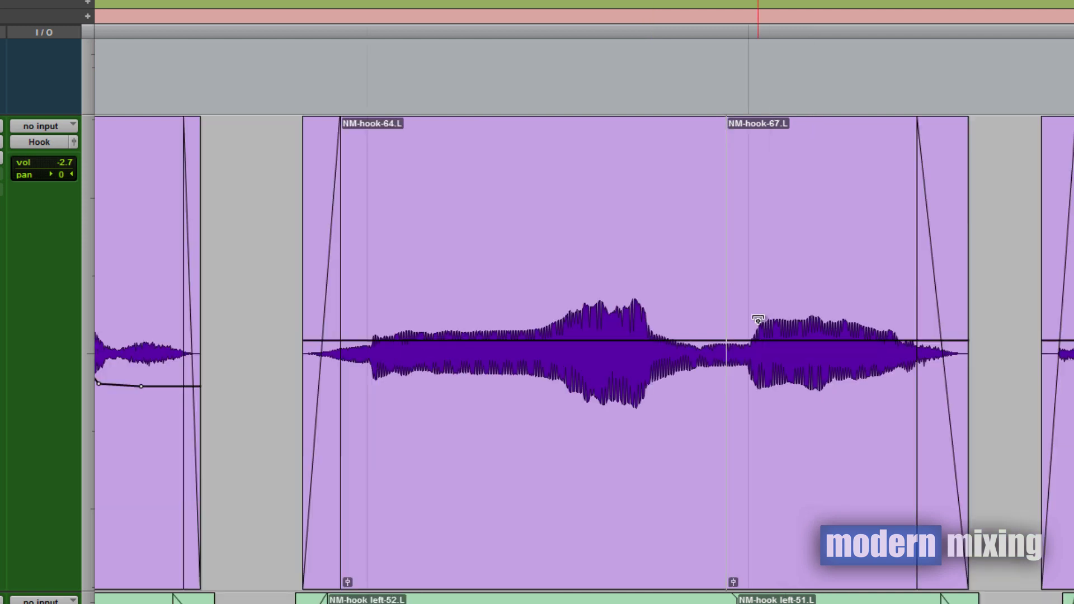
key(r)
click(501, 312)
key(r)
click(451, 285)
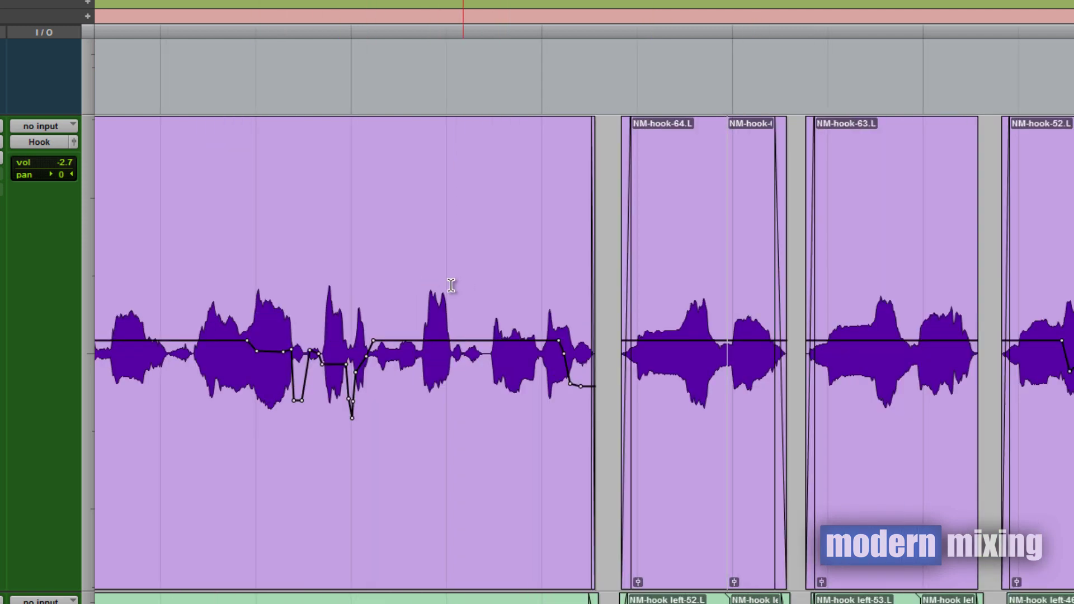
click(359, 260)
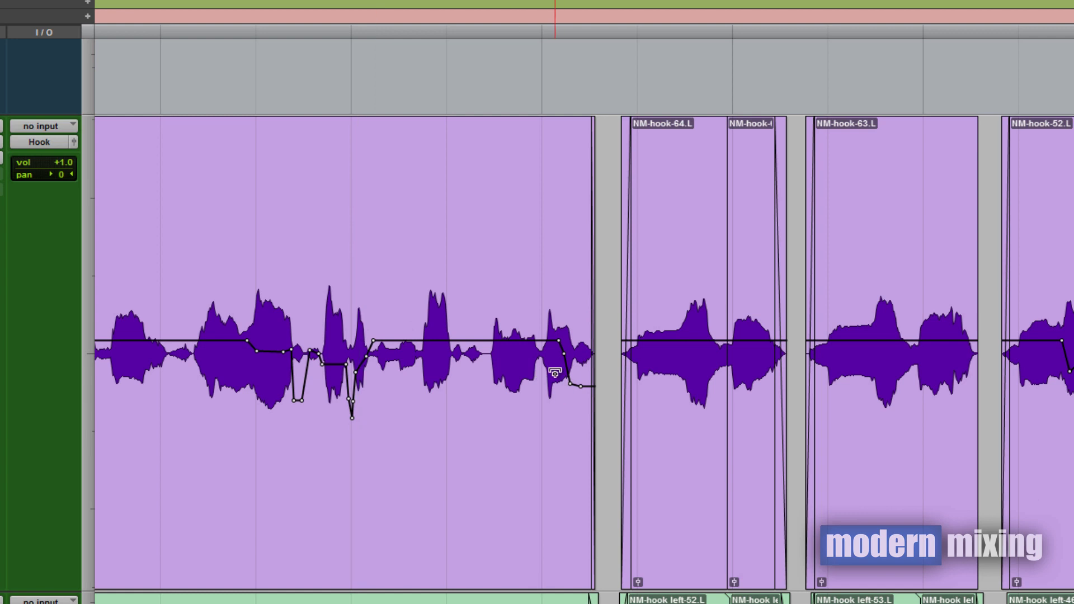
key(space)
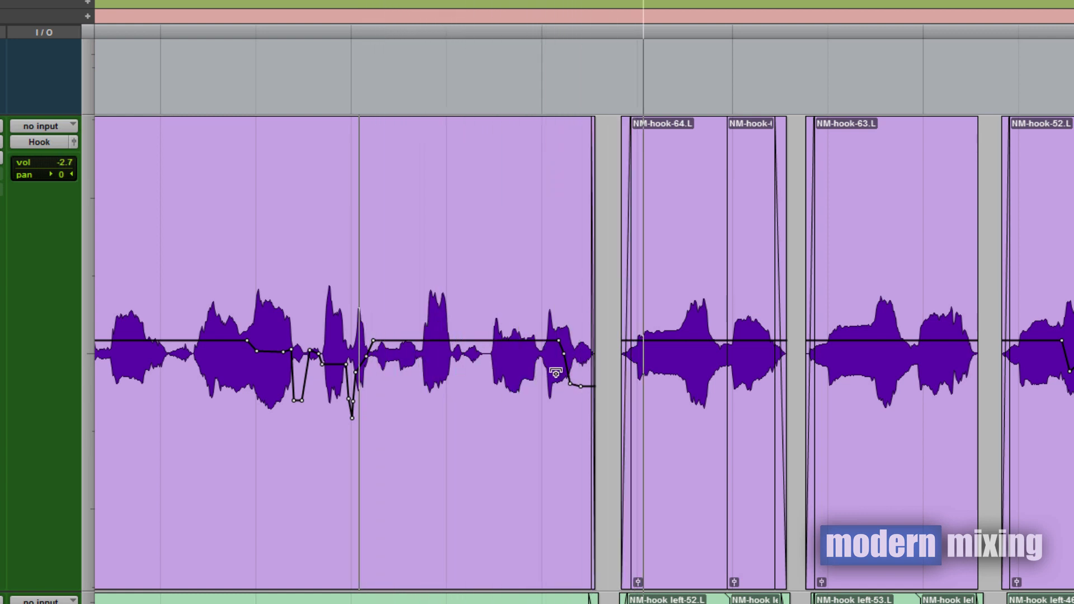
key(space)
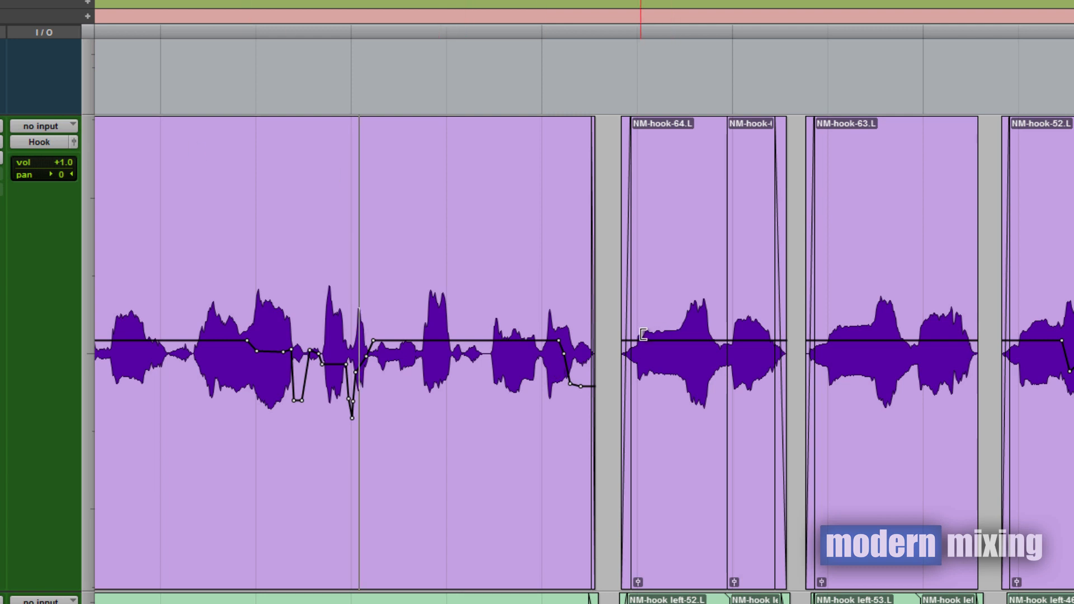
Step: Replay the joined phrase, starting from the words shortly before NM-hook-64.L
click(490, 264)
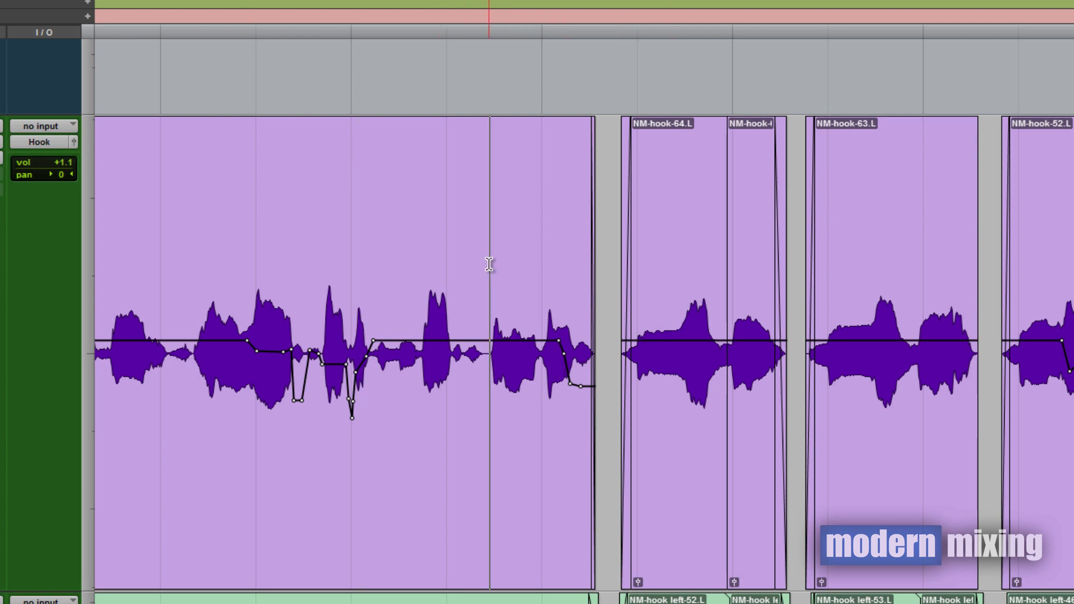
key(space)
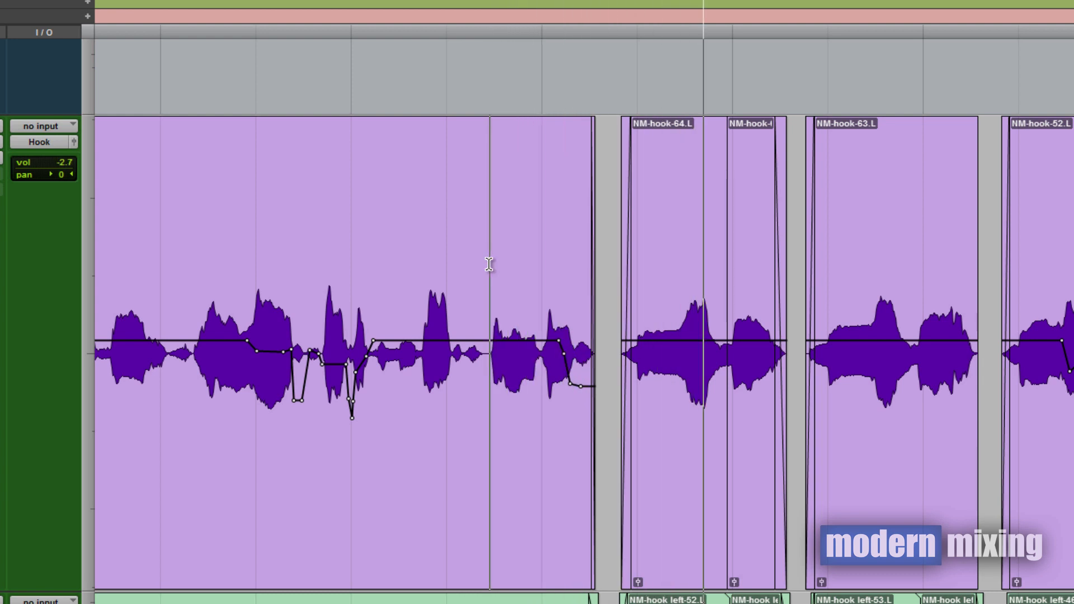
key(space)
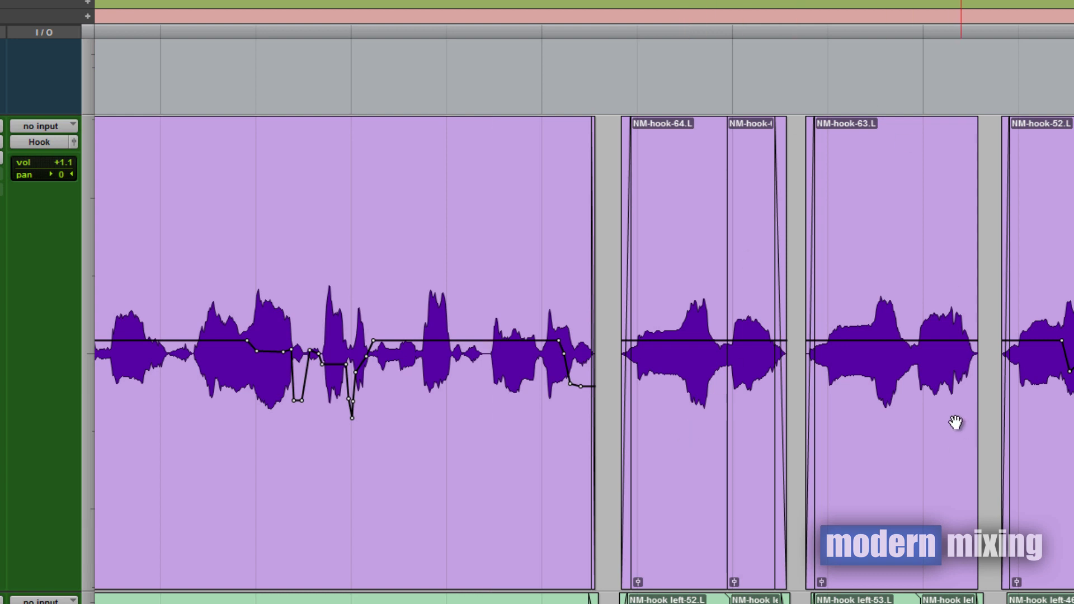
Step: Select NM-hook-63.L as the next phrase to check, and play the hook from the words before it
scroll(896, 385, right, 2)
scroll(896, 385, right, 2)
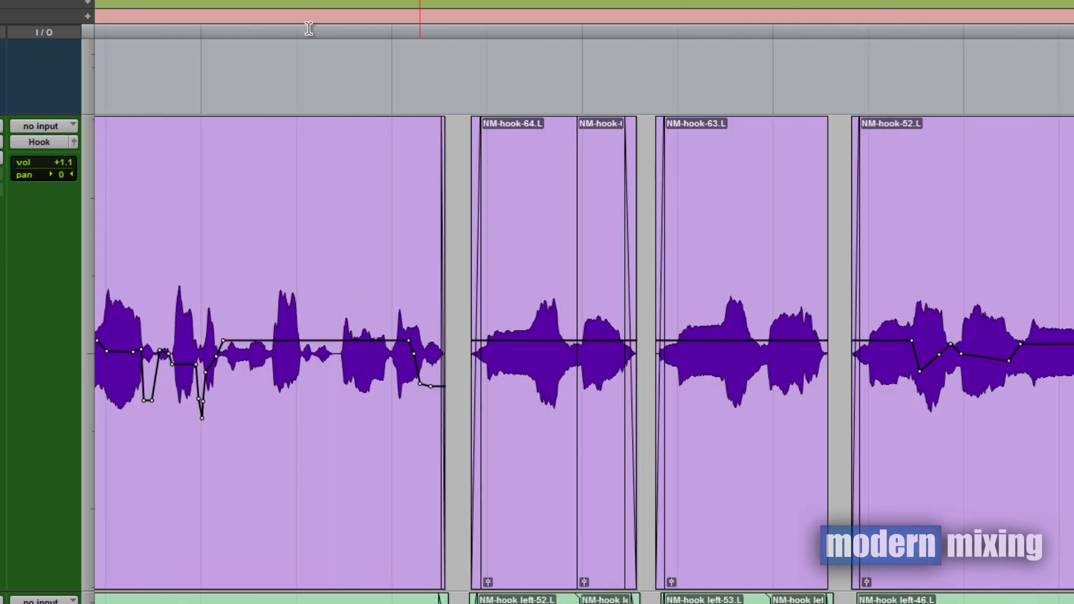
drag(649, 291, 834, 331)
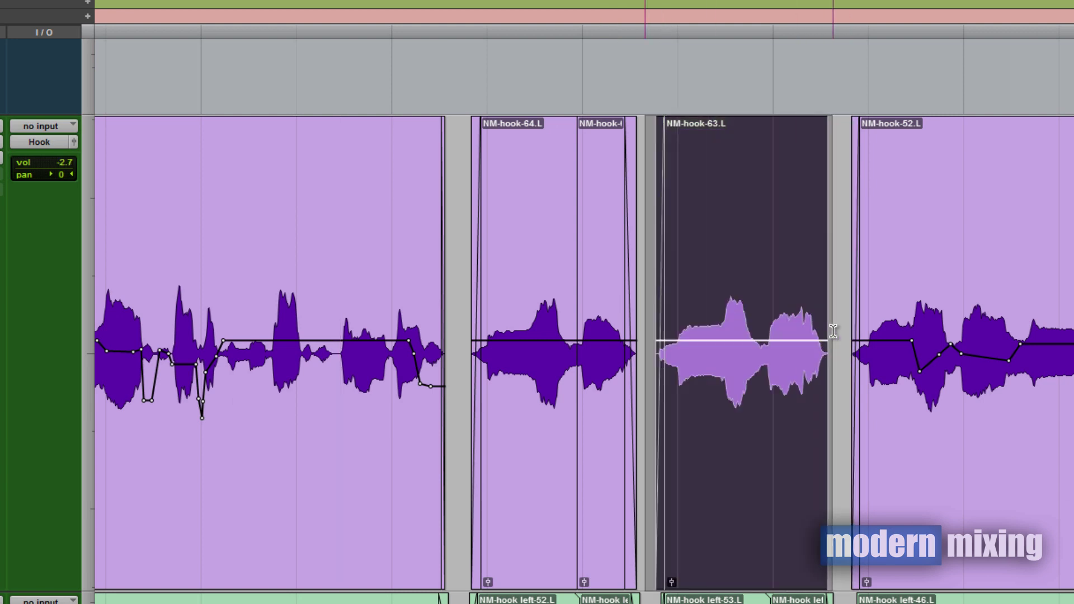
click(133, 37)
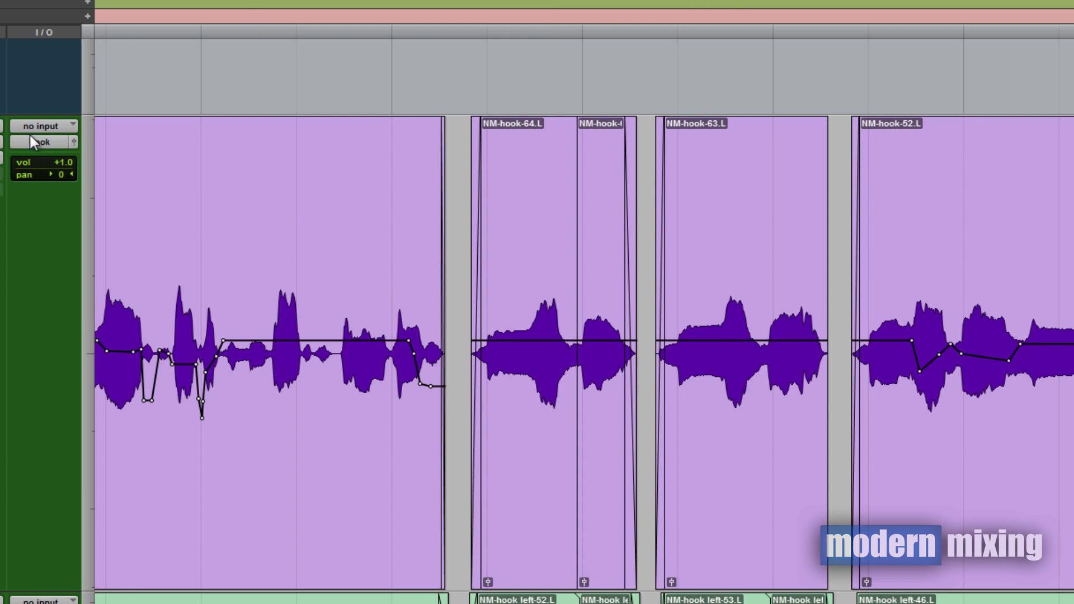
key(space)
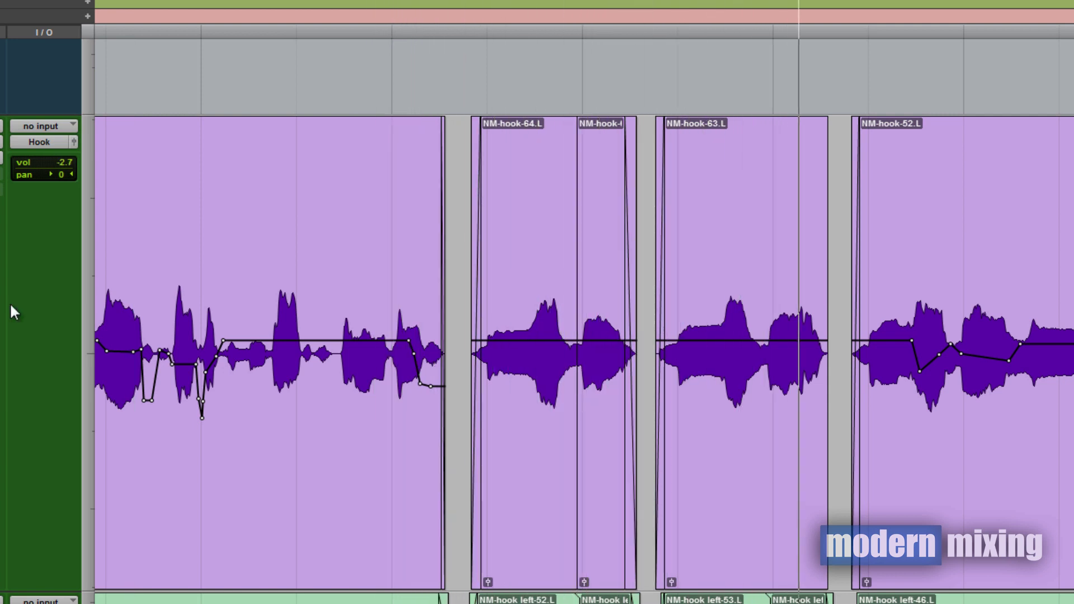
key(space)
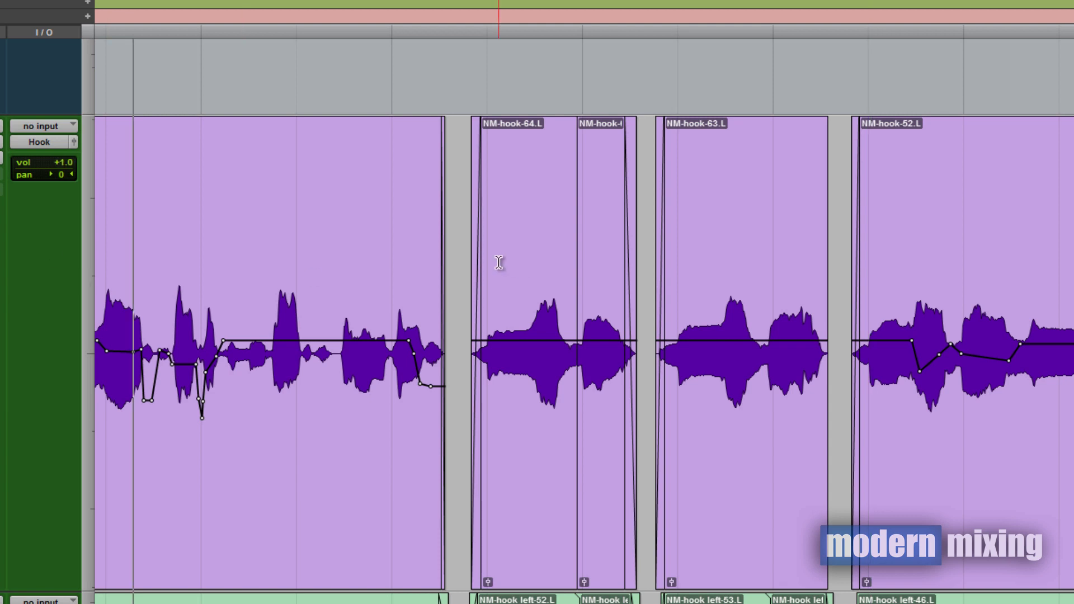
Step: Split NM-hook-63.L in the quiet dip just before its second loud part
click(764, 292)
key(t)
key(t)
key(t)
scroll(774, 301, right, 1)
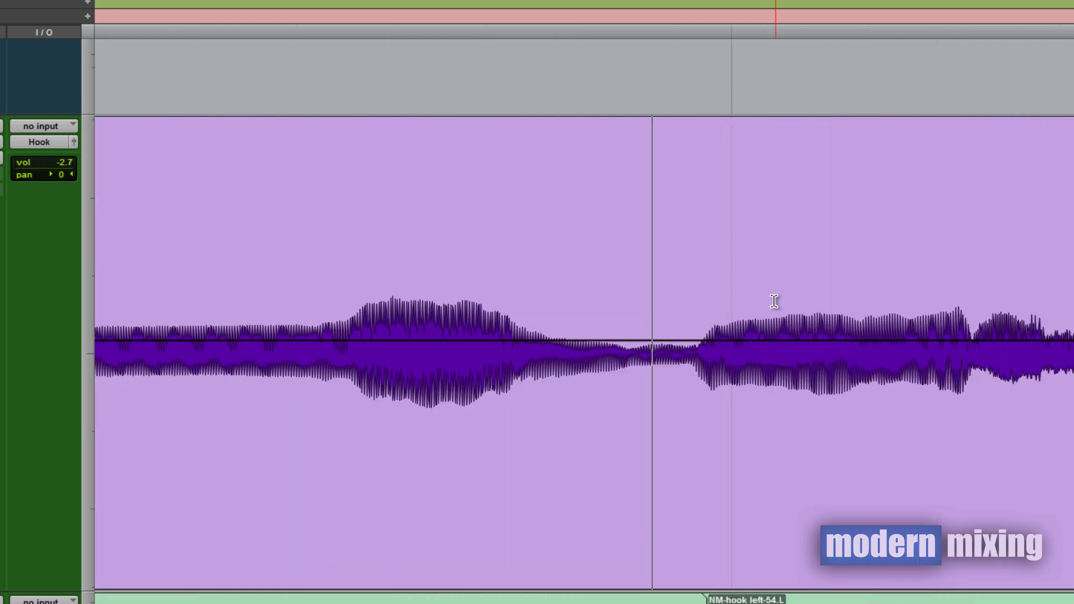
mouse_move(670, 360)
mouse_down()
mouse_move(698, 364)
mouse_move(672, 367)
mouse_up()
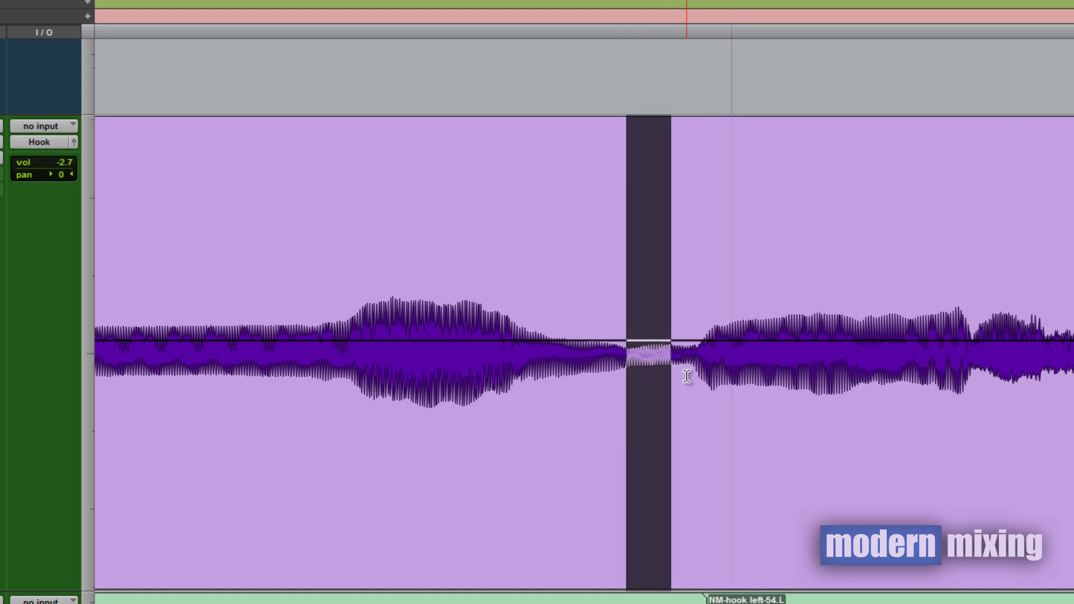
click(687, 378)
click(668, 363)
click(666, 361)
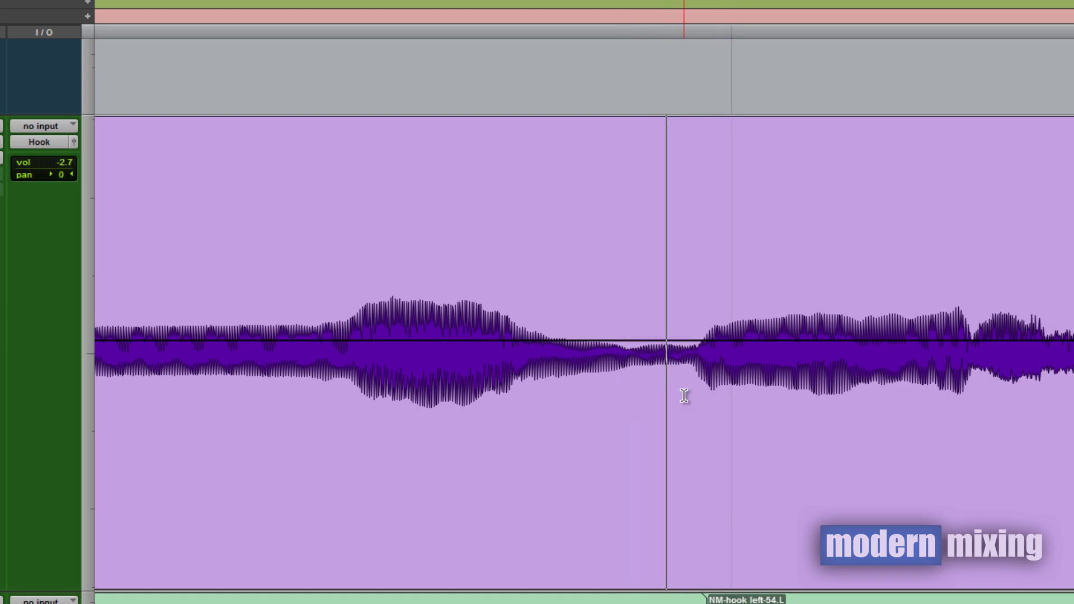
key(ctrl+e)
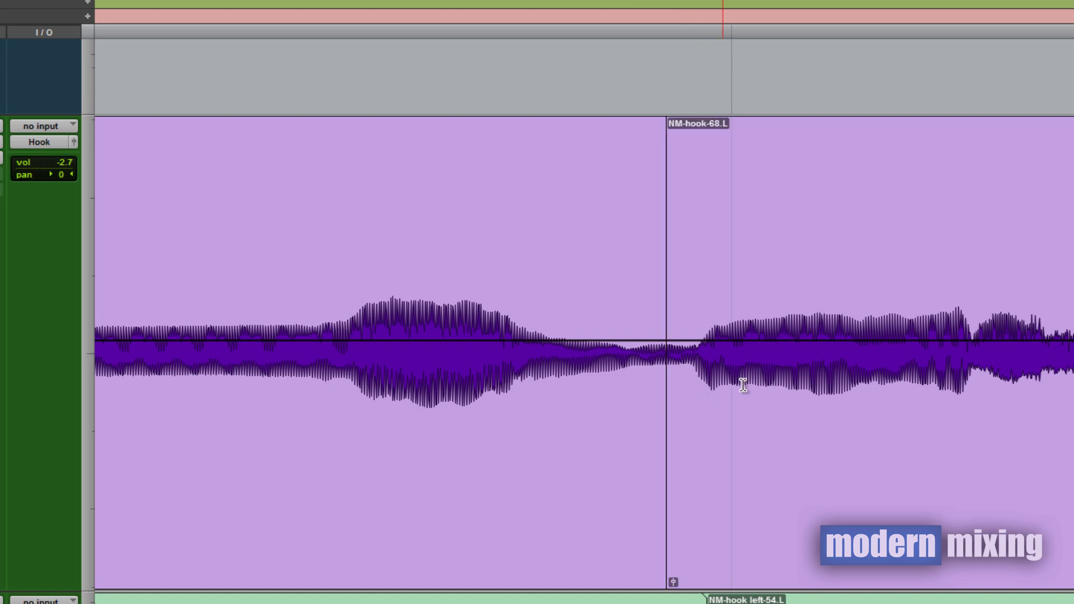
Step: Shift the split-off second part of the phrase slightly later on the timeline, leaving a small gap before it
click(713, 445)
drag(713, 446, 722, 442)
key(ctrl+[)
key(ctrl+[)
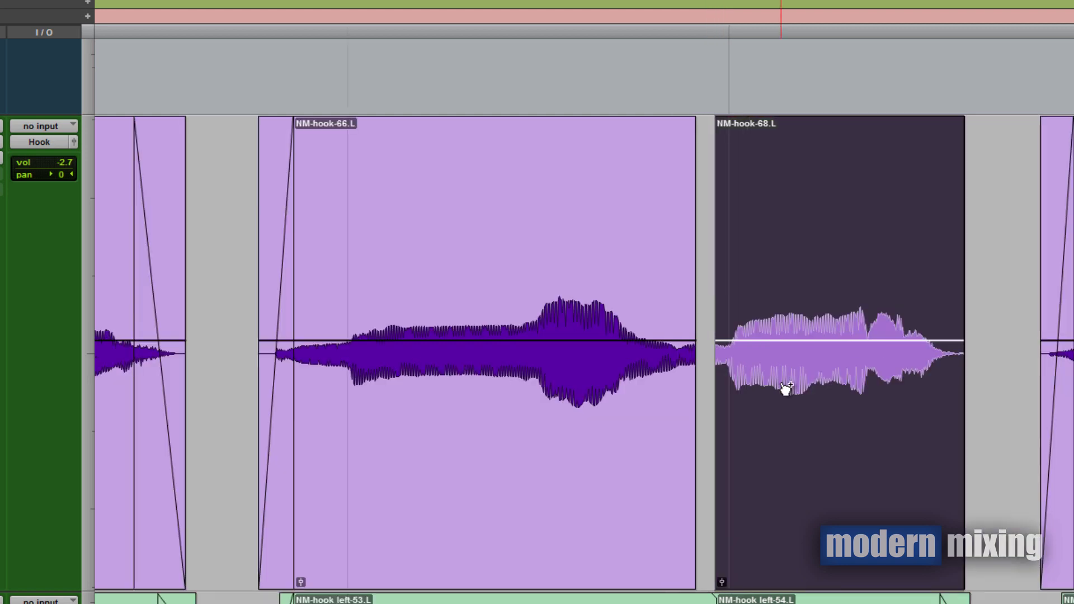
Step: Play back the hook from before NM-hook-64.L to check the timing of the shifted NM-hook-68.L
key(r)
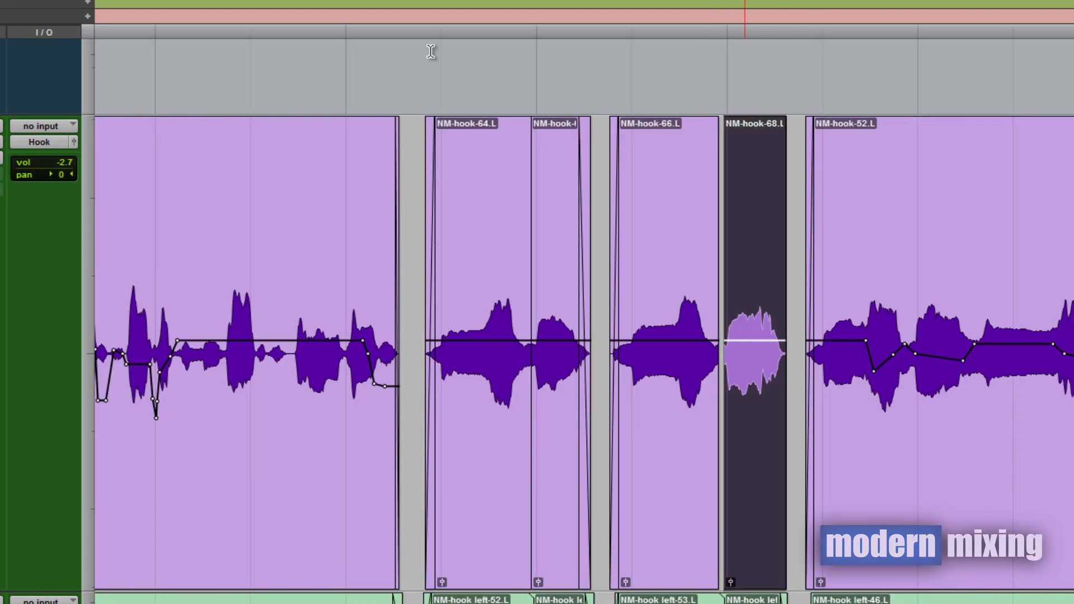
click(353, 31)
click(219, 33)
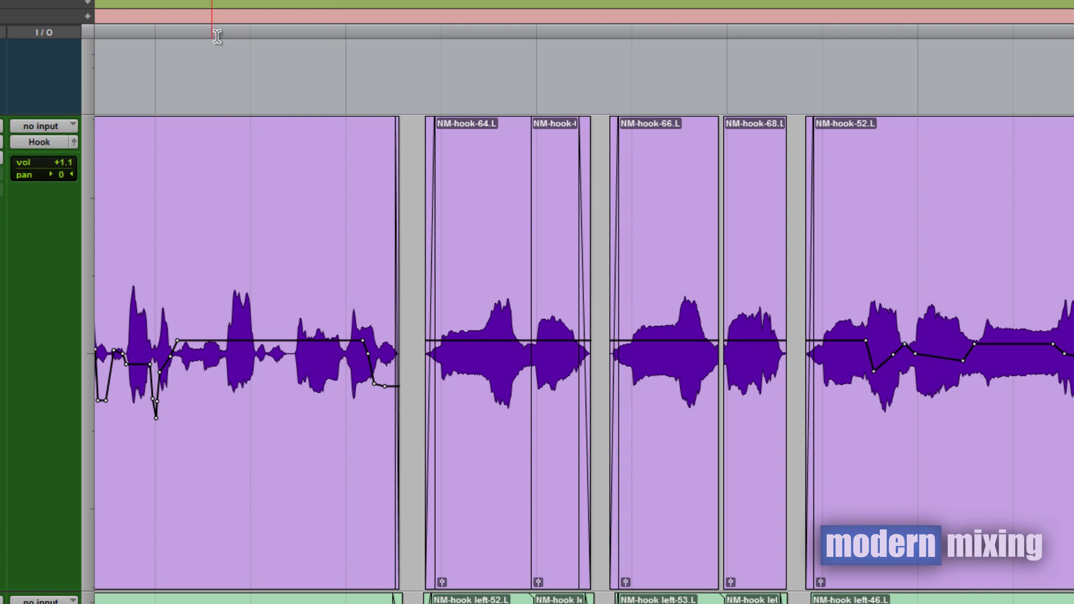
key(space)
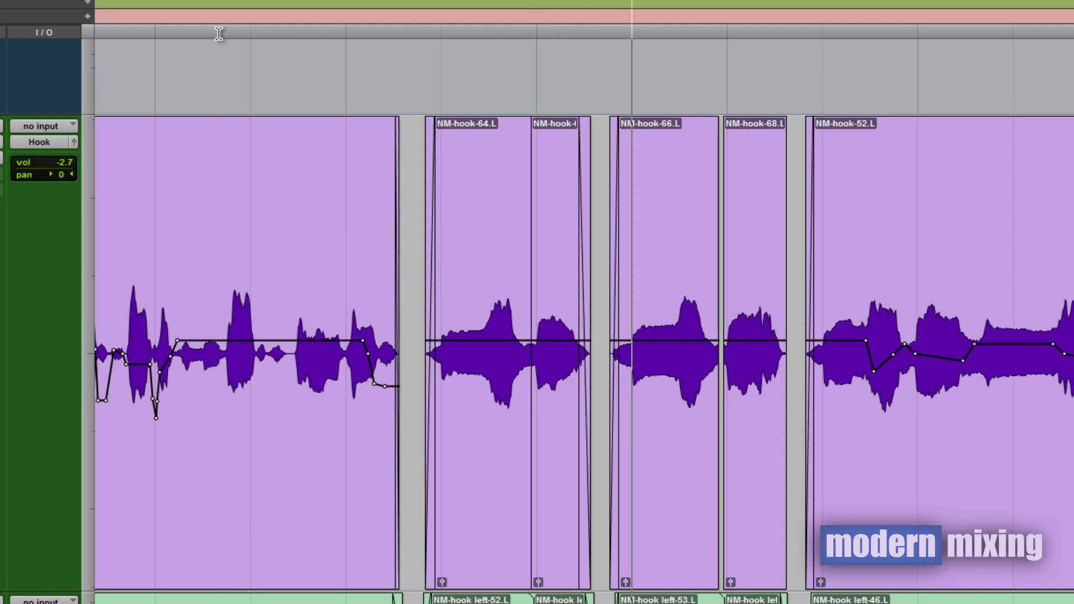
key(space)
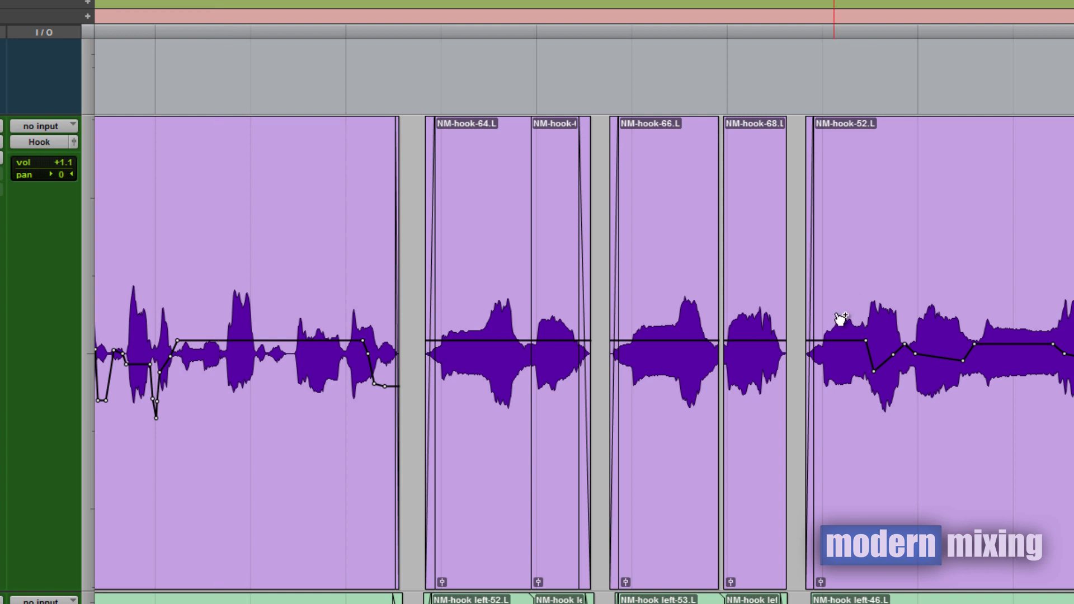
Step: Extend the end of NM-hook-66.L and the start of NM-hook-68.L until they meet inside the gap
key(t)
key(t)
key(t)
scroll(924, 410, right, 10)
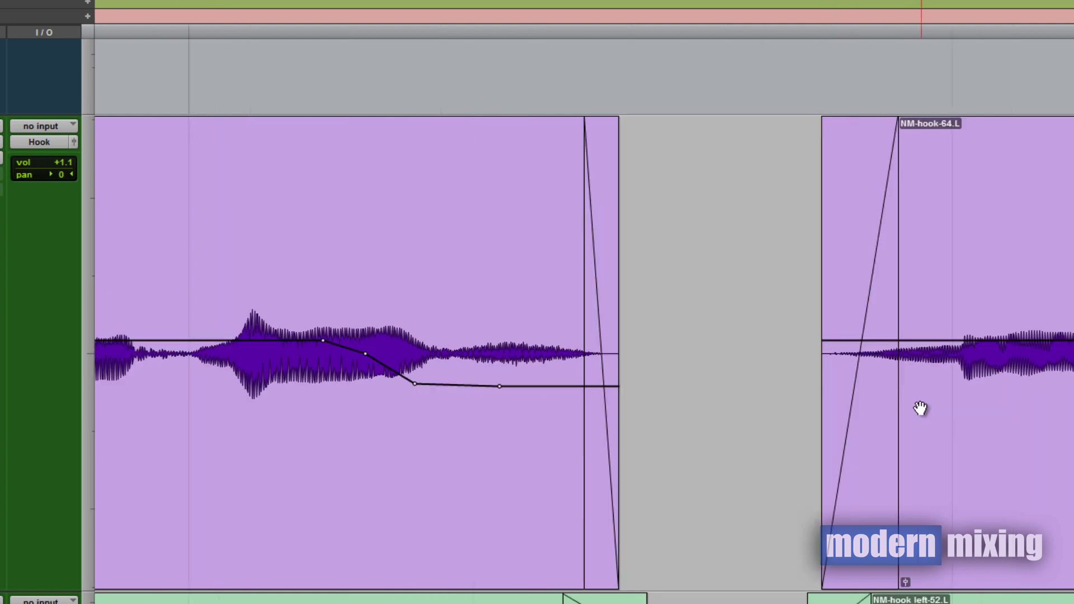
key(t)
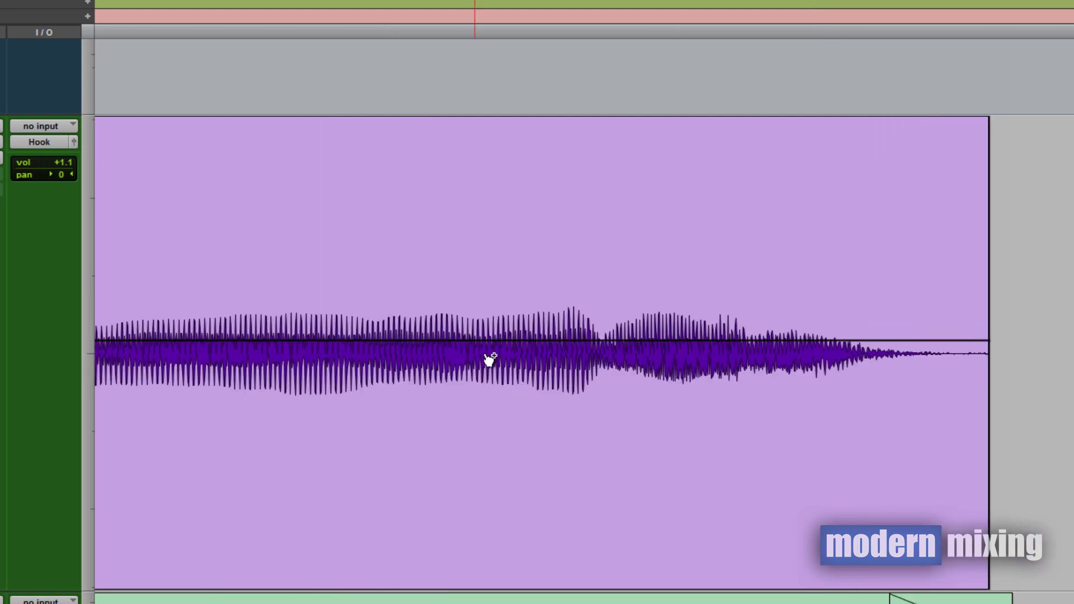
key(r)
scroll(378, 370, left, 2)
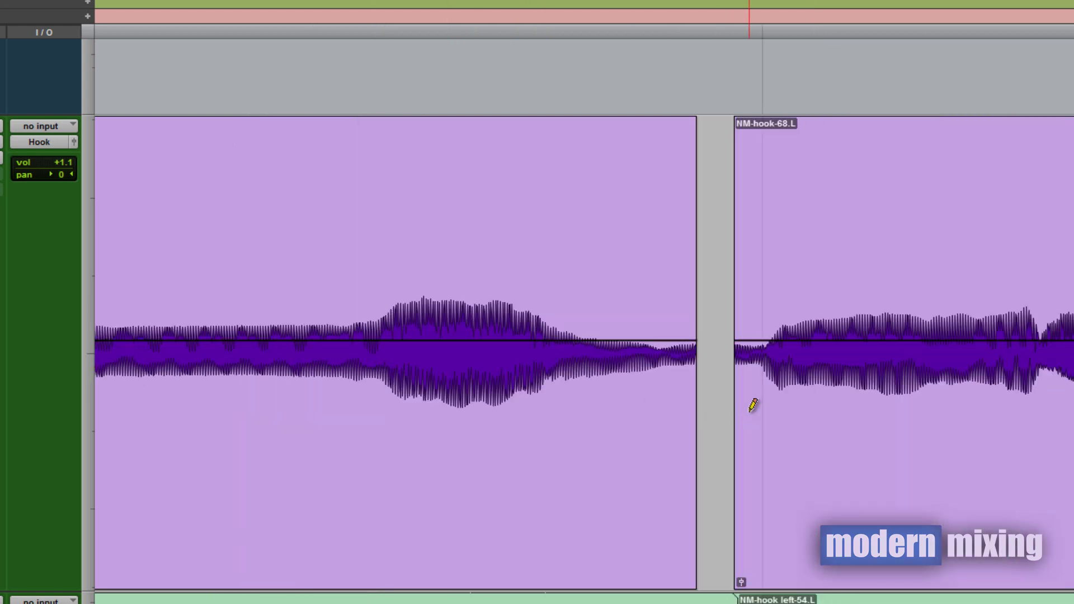
drag(728, 413, 710, 414)
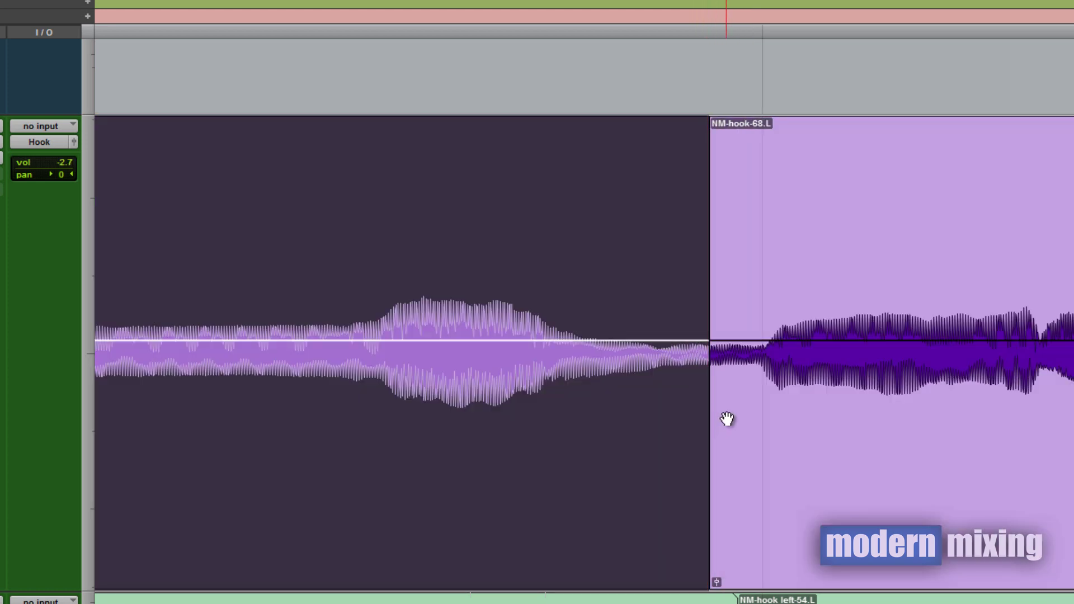
click(727, 420)
click(710, 419)
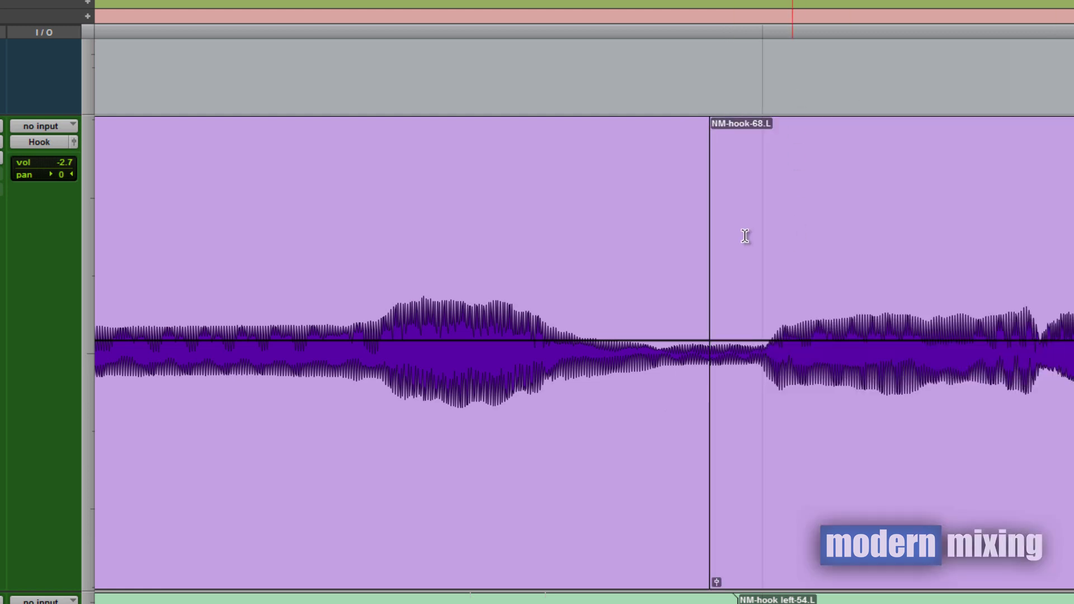
Step: Trim the end of NM-hook-66.L to the zero crossing after a positive half-wave just before NM-hook-68.L
click(699, 251)
key(t)
key(t)
key(t)
key(t)
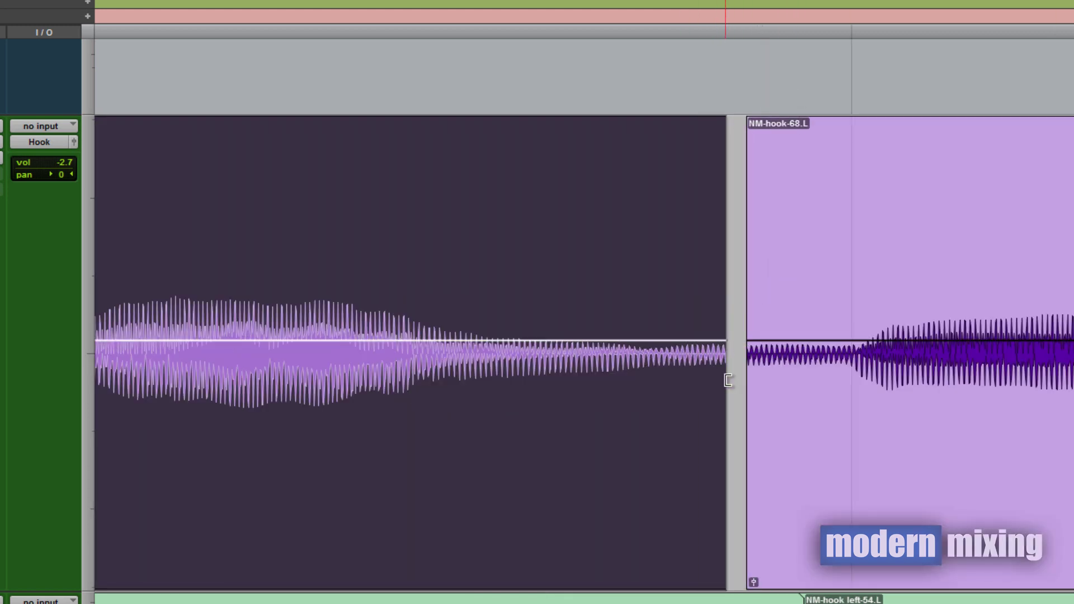
scroll(783, 386, right, 3)
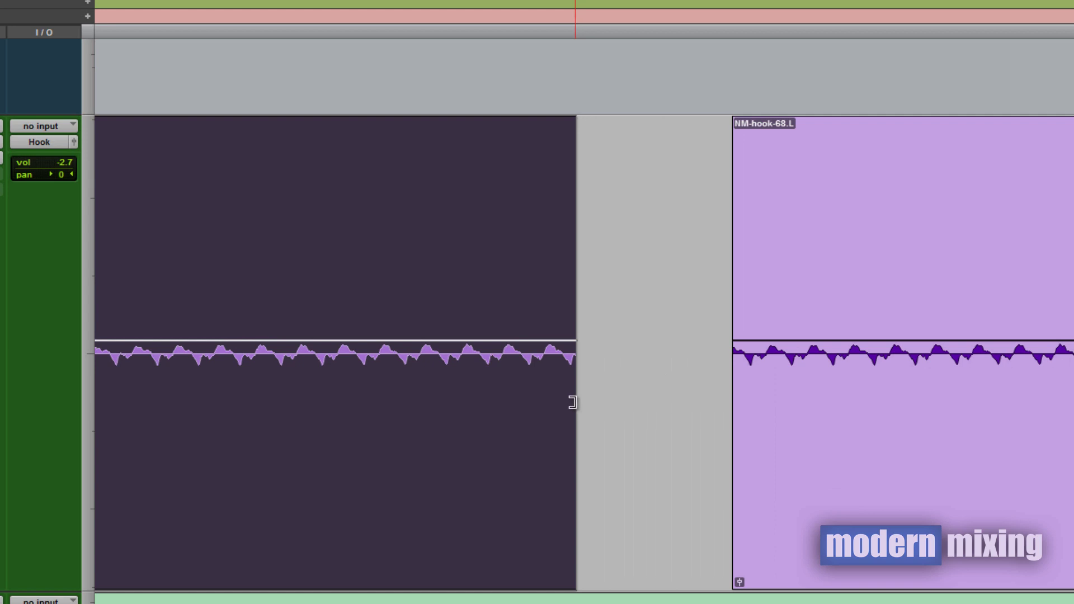
drag(572, 403, 728, 419)
key(t)
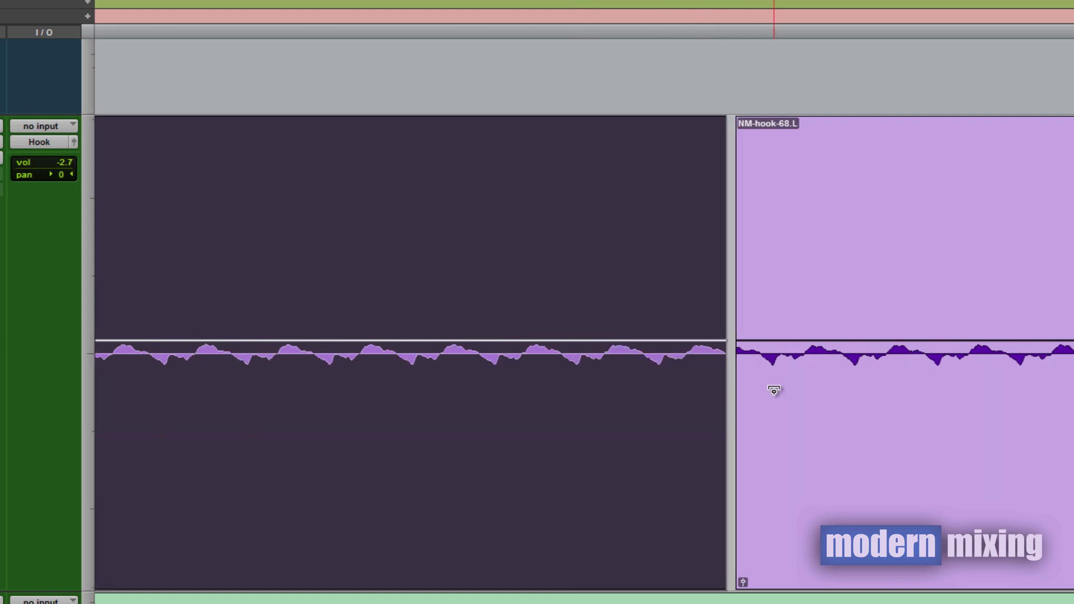
Step: Trim the start of NM-hook-68.L to the beginning of a negative half-wave, and extend the preceding clip almost up to it
key(t)
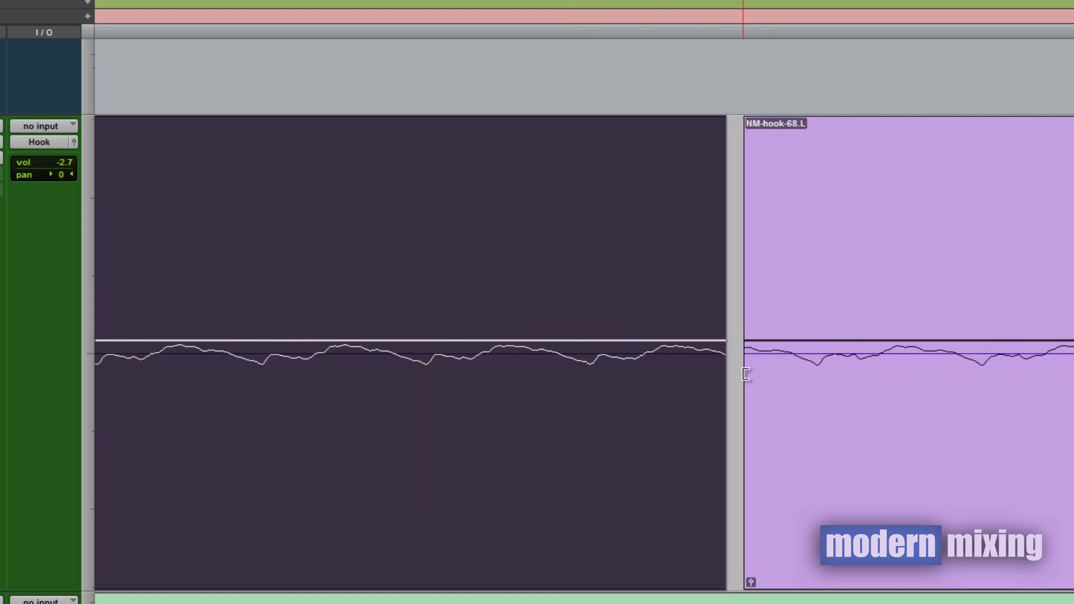
mouse_move(745, 375)
mouse_down()
mouse_move(789, 384)
mouse_move(733, 386)
mouse_move(753, 388)
mouse_up()
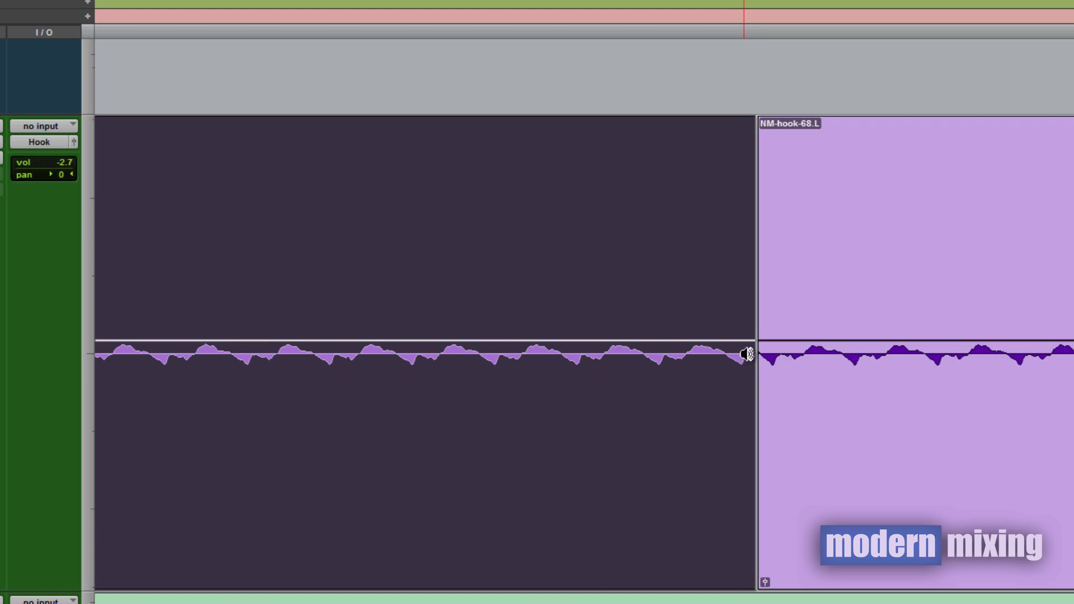
mouse_move(746, 357)
mouse_down()
mouse_move(726, 364)
mouse_move(758, 356)
mouse_up()
Step: Trim the end of the clip before NM-hook-68.L back to the zero crossing after its last positive half-wave
click(781, 386)
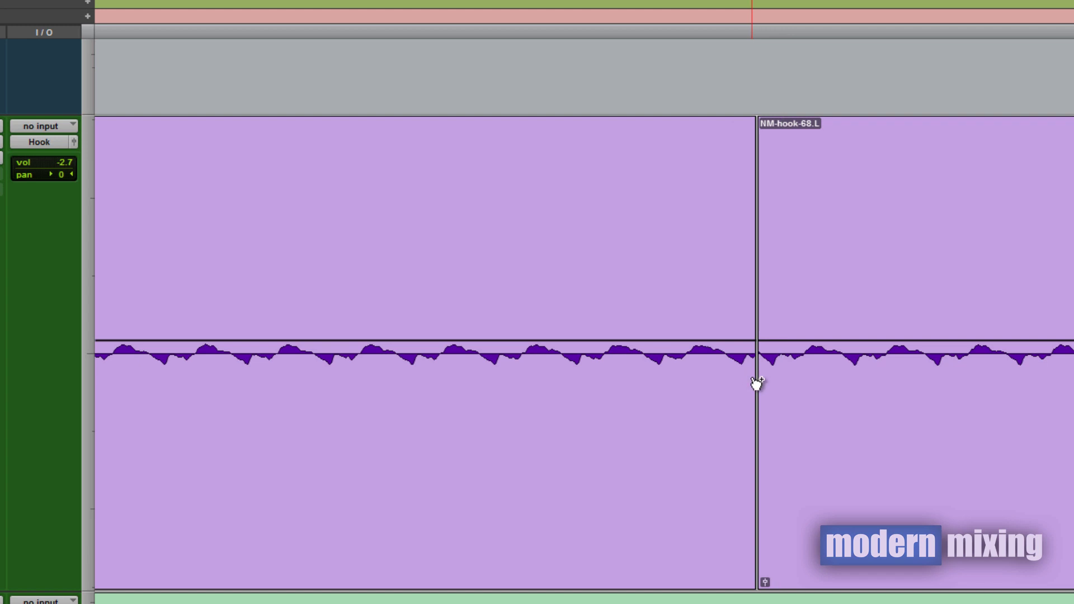
double_click(745, 387)
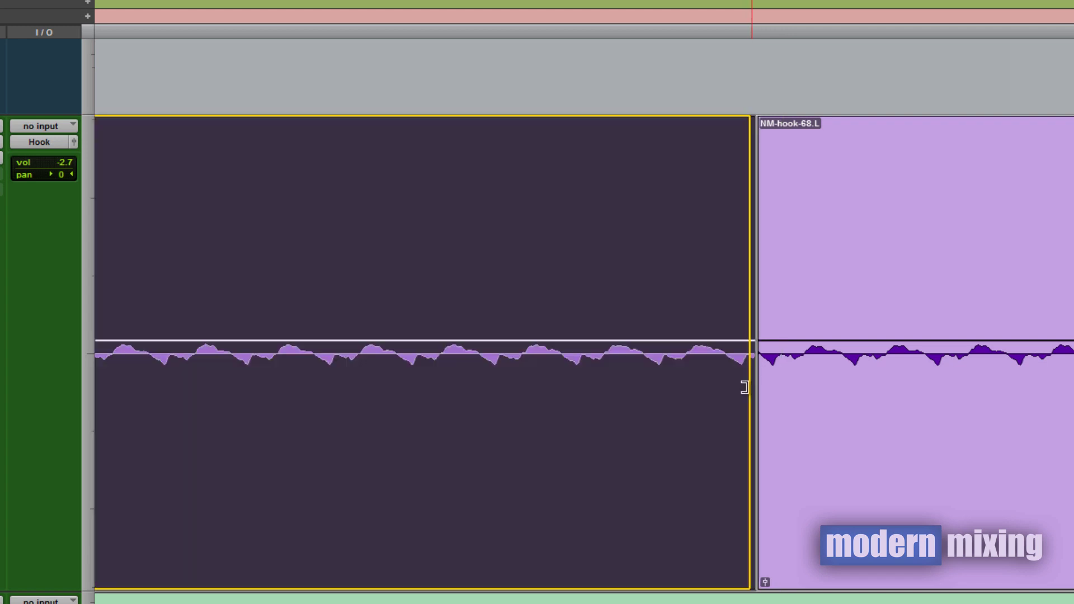
drag(745, 387, 727, 386)
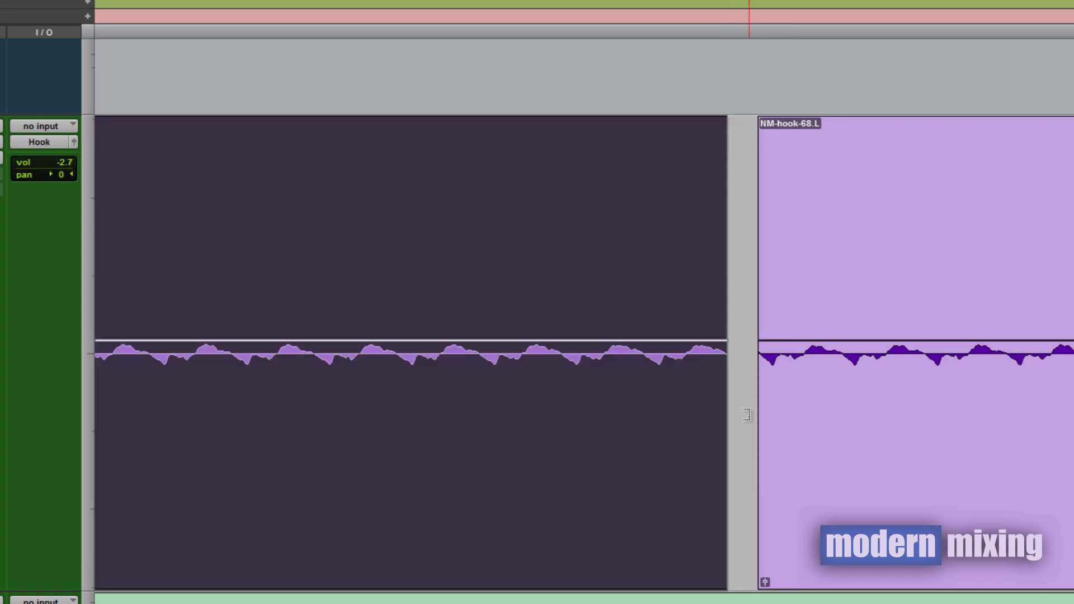
Step: Fine-trim the start of NM-hook-68.L and the end of NM-hook-66.L to their zero crossings
double_click(762, 382)
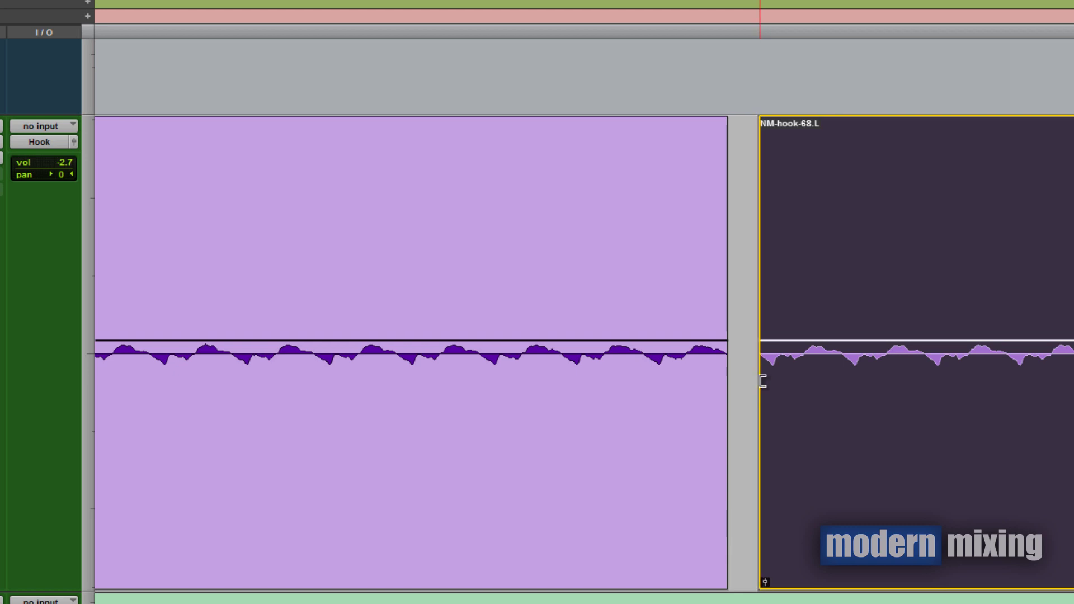
click(723, 390)
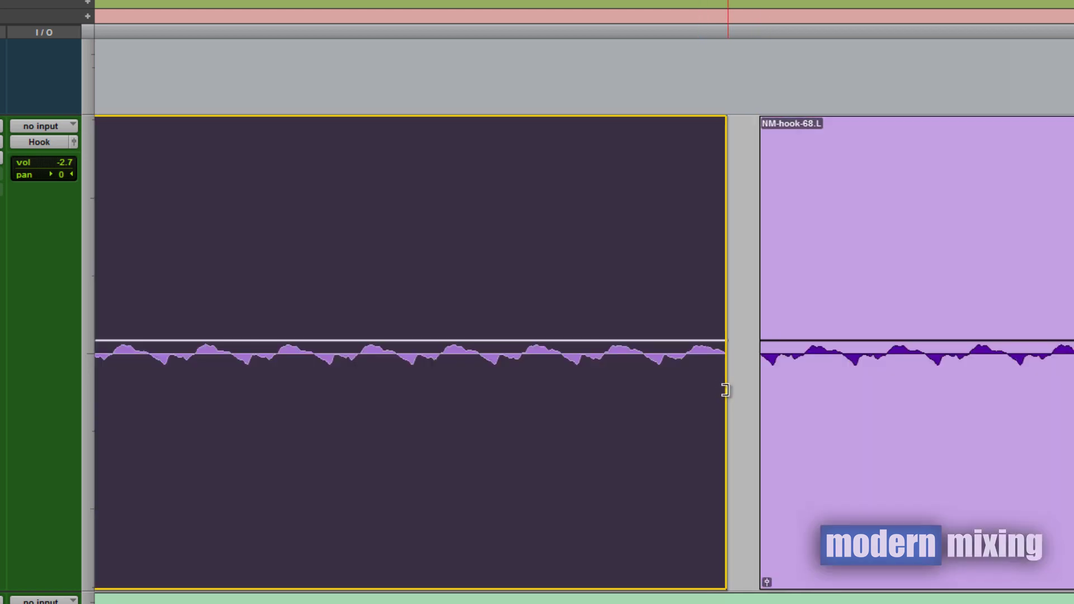
key(t)
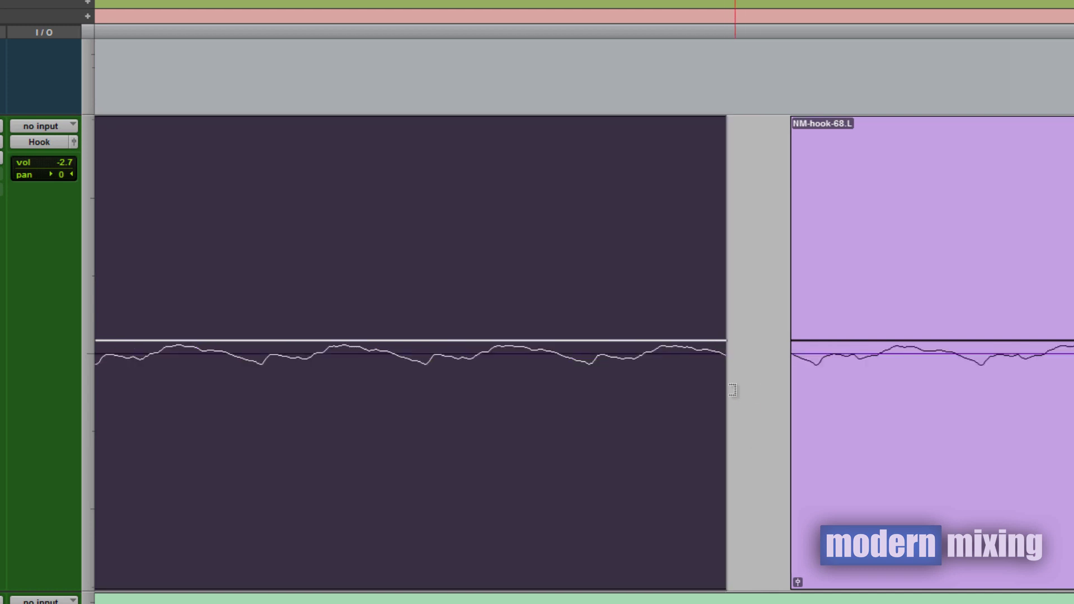
Step: Move NM-hook-68.L earlier until its start butts against the end of NM-hook-66.L
key(r)
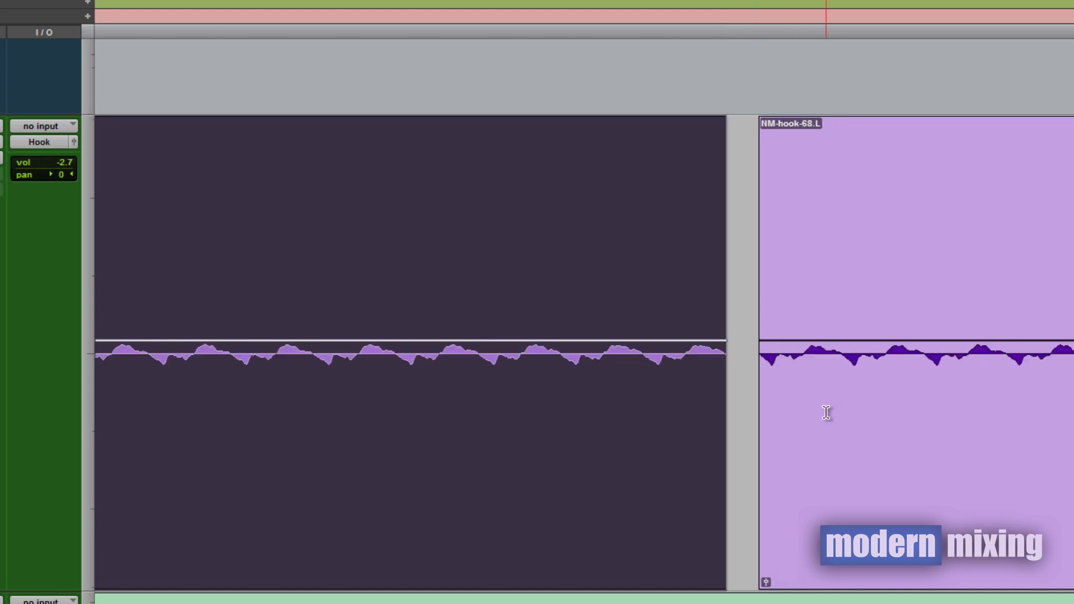
drag(831, 416, 804, 420)
key(ctrl+])
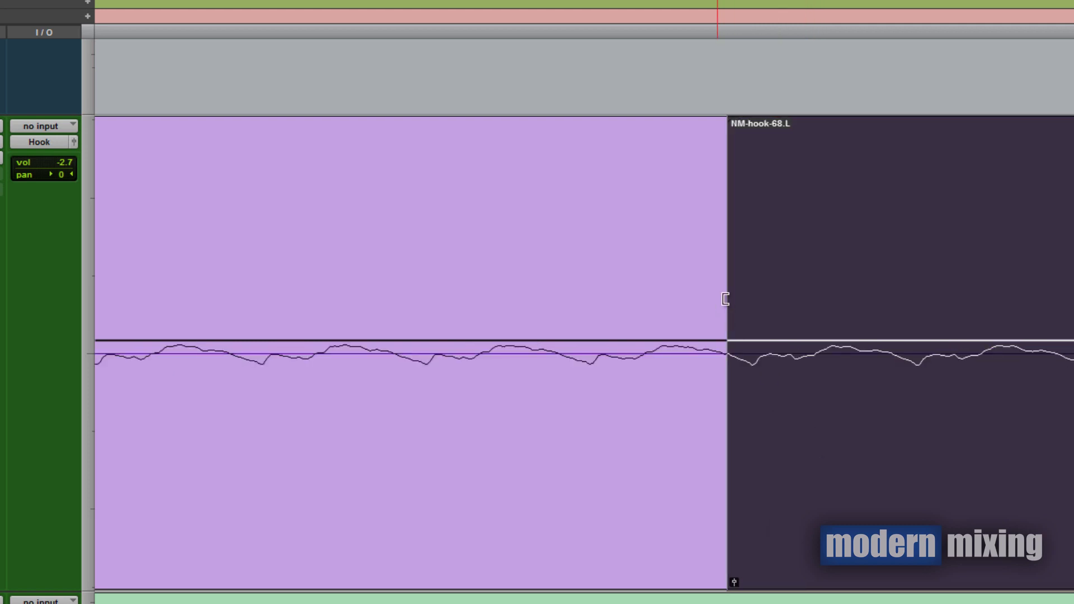
Step: Add a very short fade-in at the start of NM-hook-68.L and a matching short fade-out at the end of NM-hook-66.L
key(ctrl+])
drag(729, 153, 739, 159)
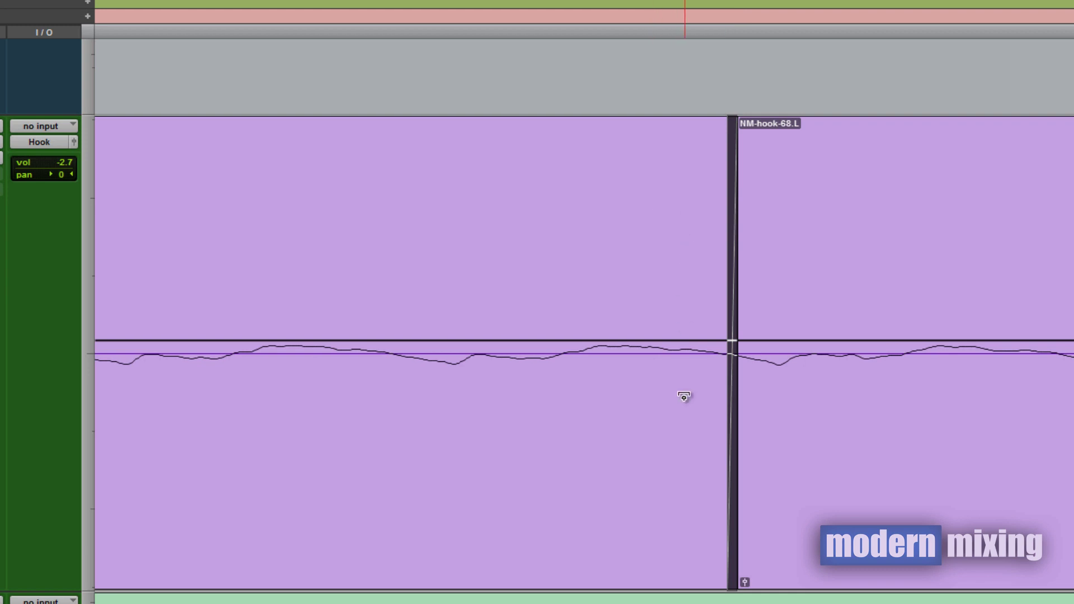
click(697, 475)
drag(720, 144, 713, 145)
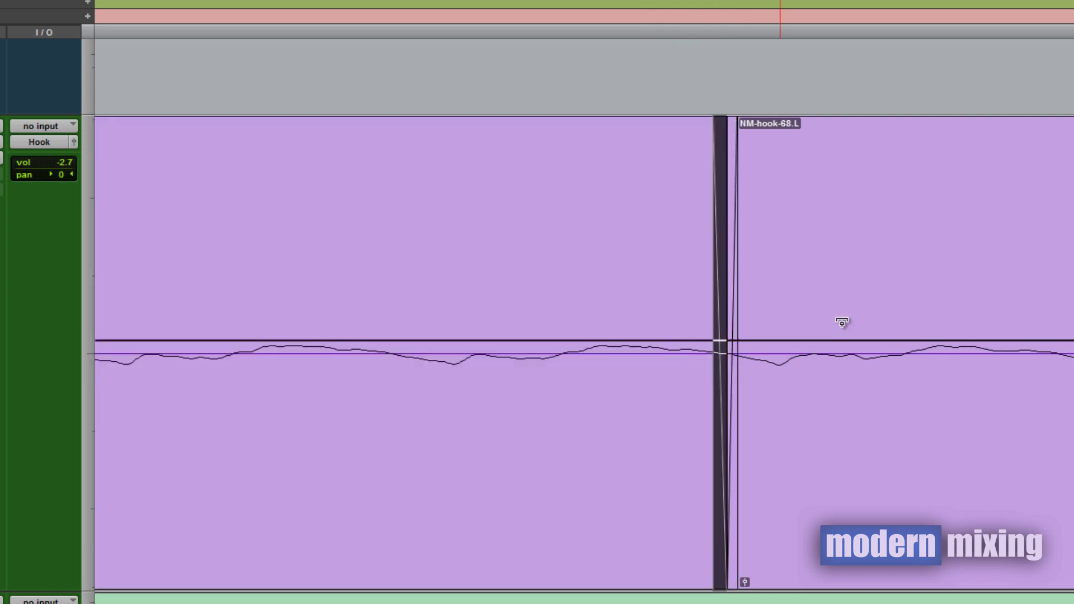
Step: Play back the hook from shortly before NM-hook-64.L through the new join at NM-hook-68.L
key(r)
key(r)
key(r)
key(r)
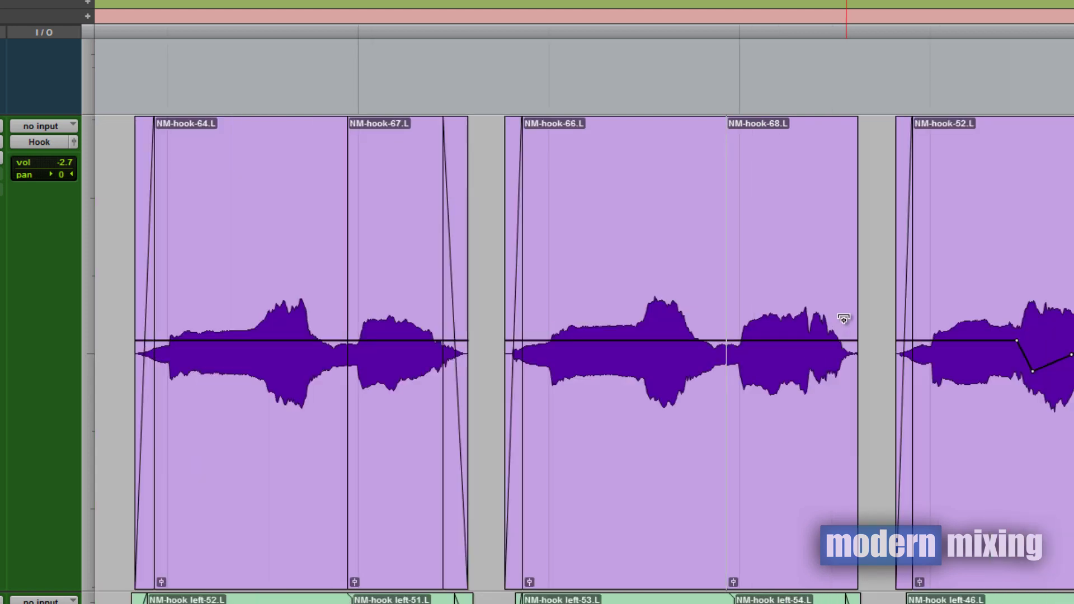
key(r)
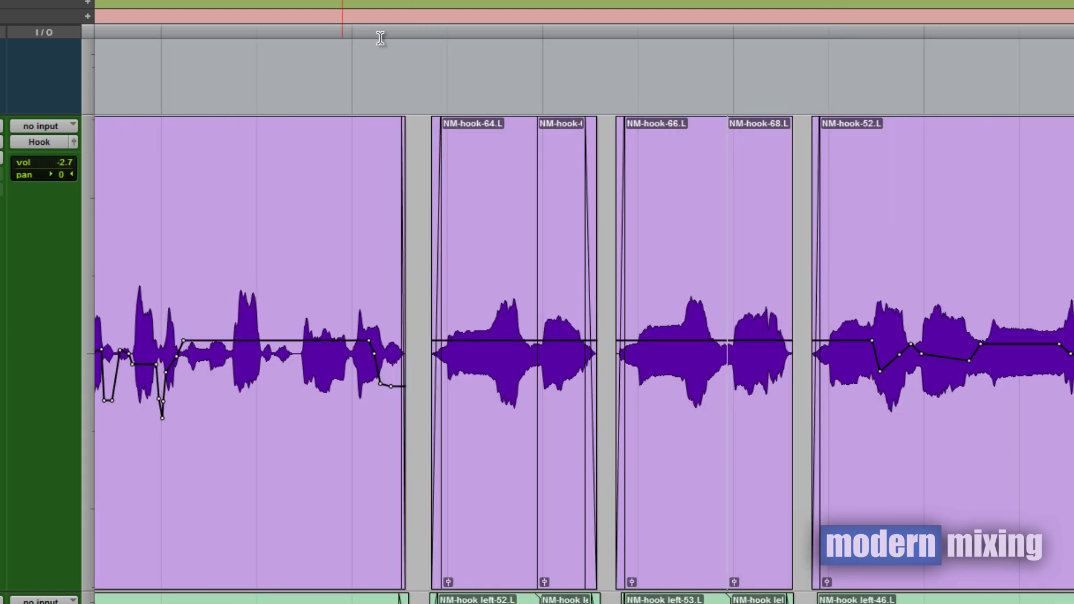
click(364, 32)
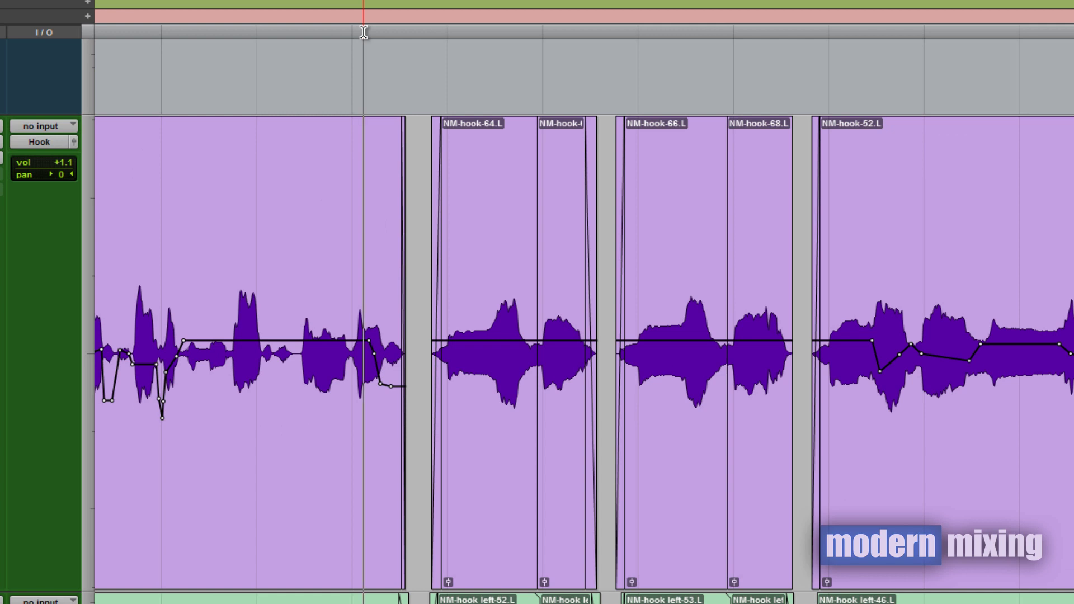
key(space)
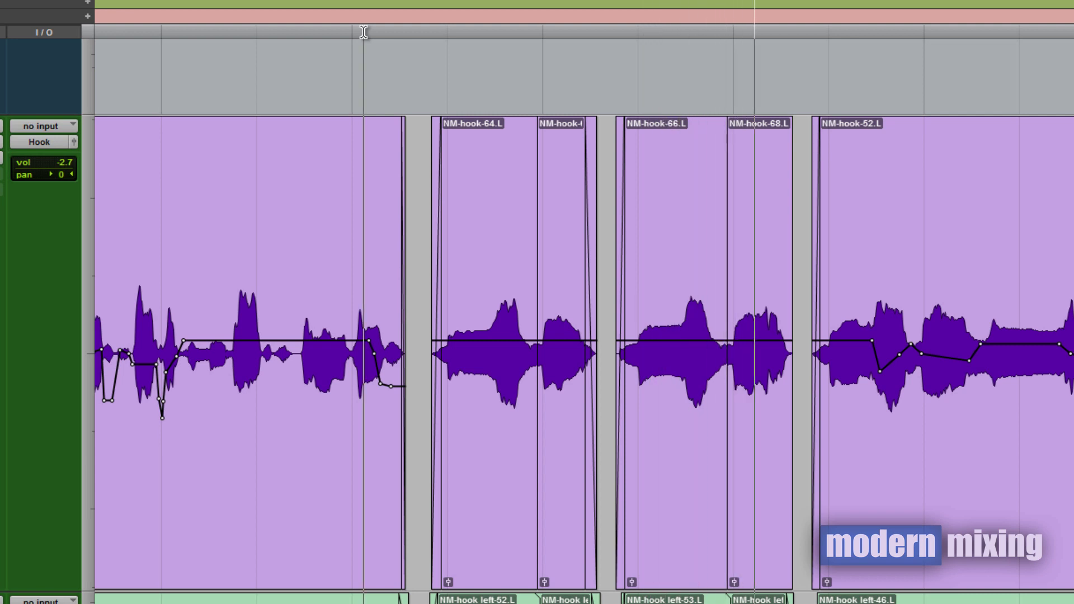
key(space)
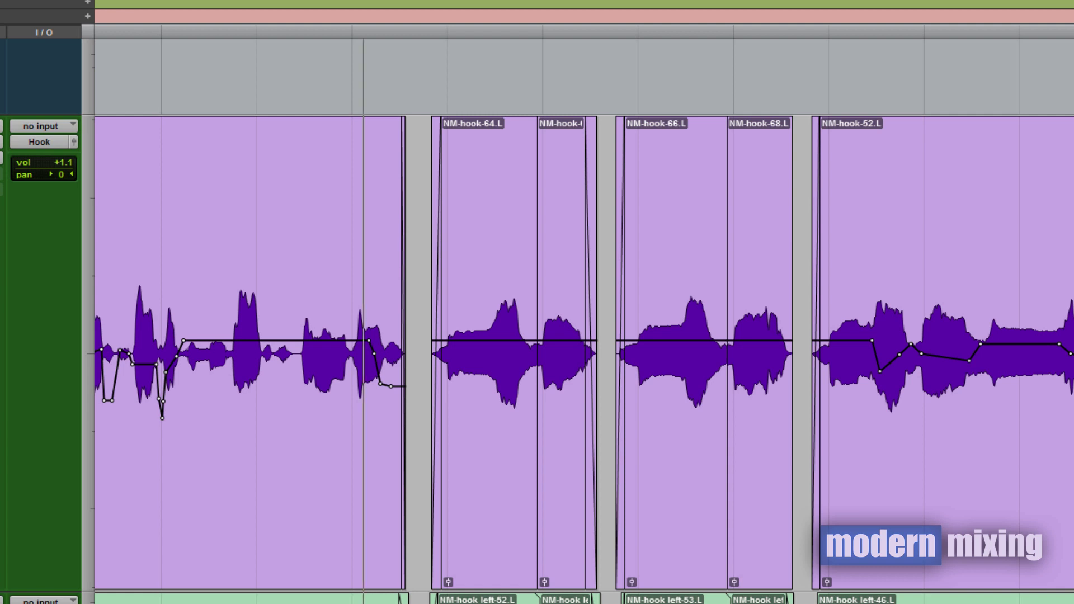
Step: Play the hook again from 35|1|250 through the end of NM-hook-68.L
click(174, 33)
key(space)
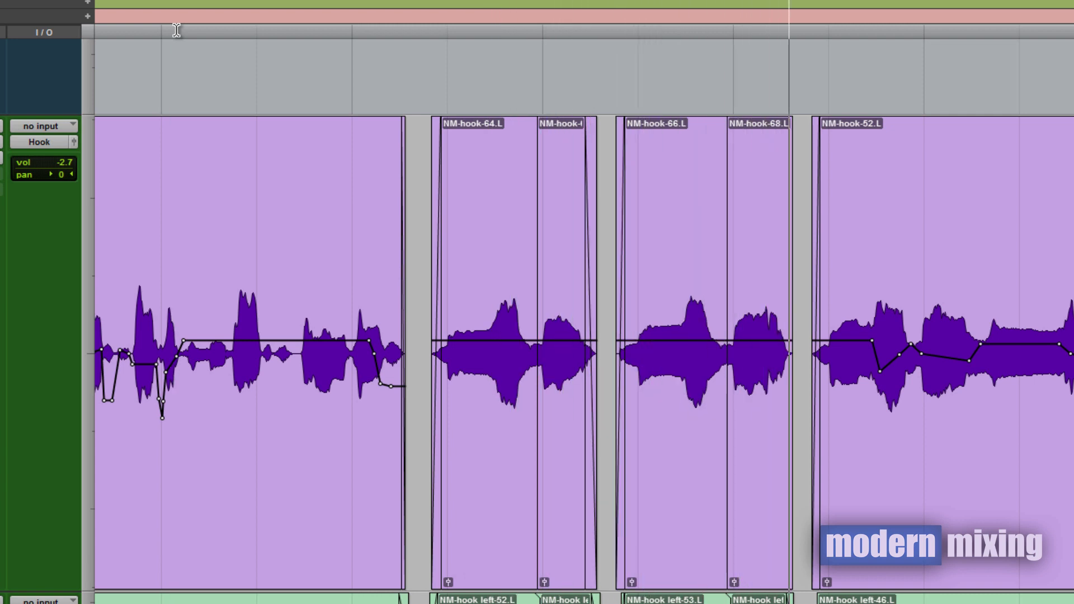
key(space)
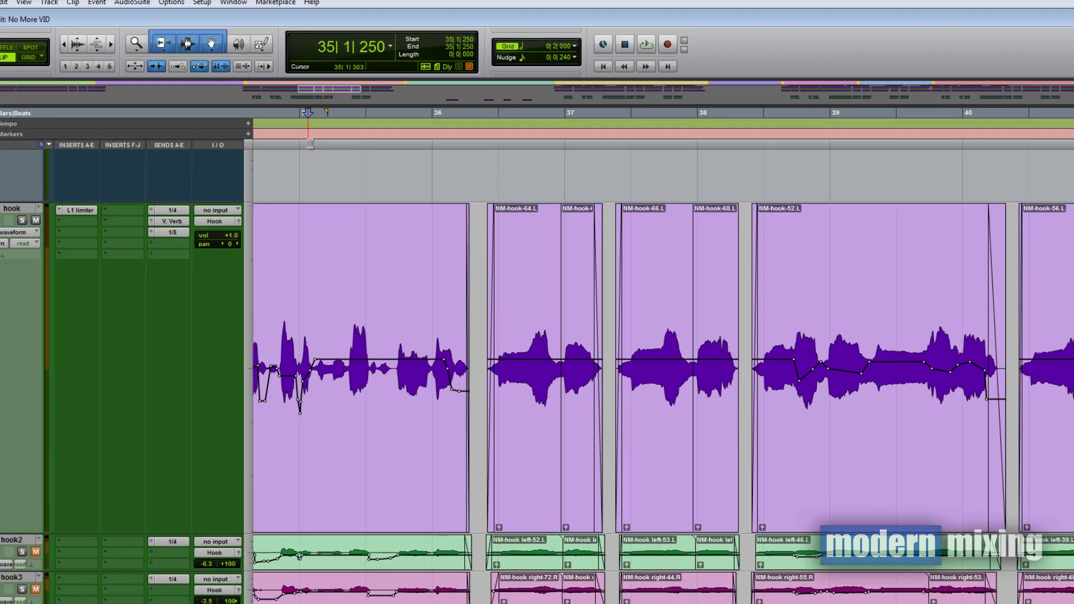
Step: Cycle through the individual edit tools, including Trim, Selector and Grabber, and return to the Smart Tool
key(F10)
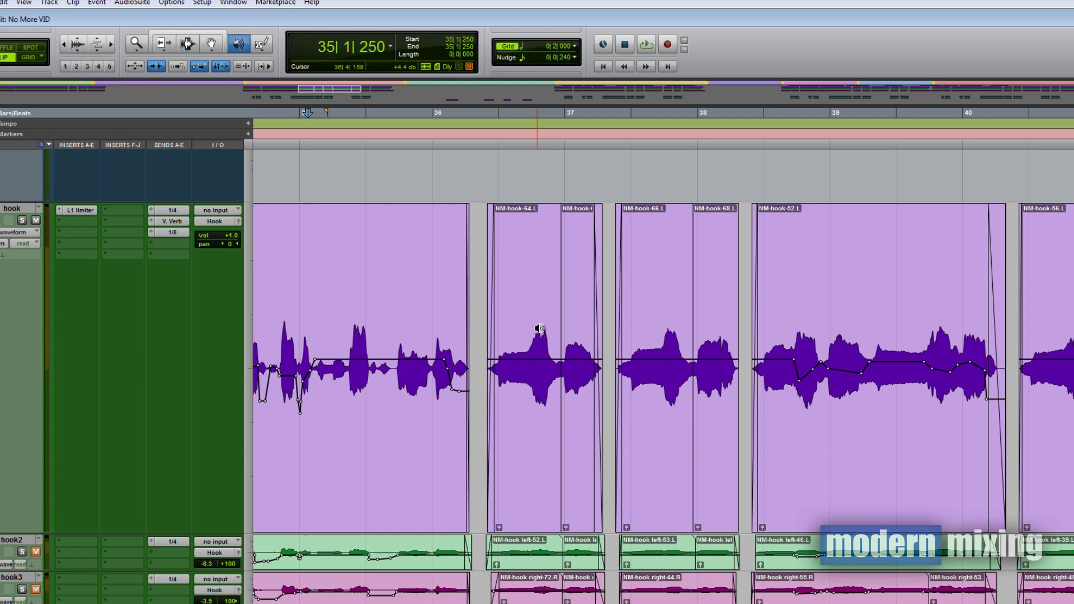
key(F5)
key(F6)
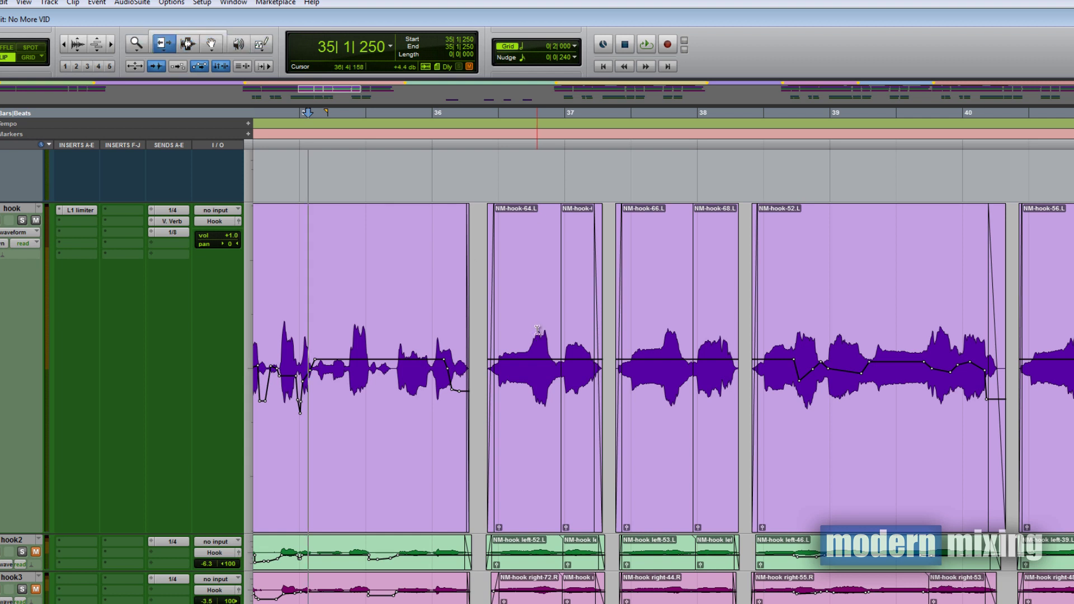
key(F7)
key(F8)
key(F6+F7)
key(F10)
key(F5)
key(F6)
key(F7)
key(F8)
key(F6+F7)
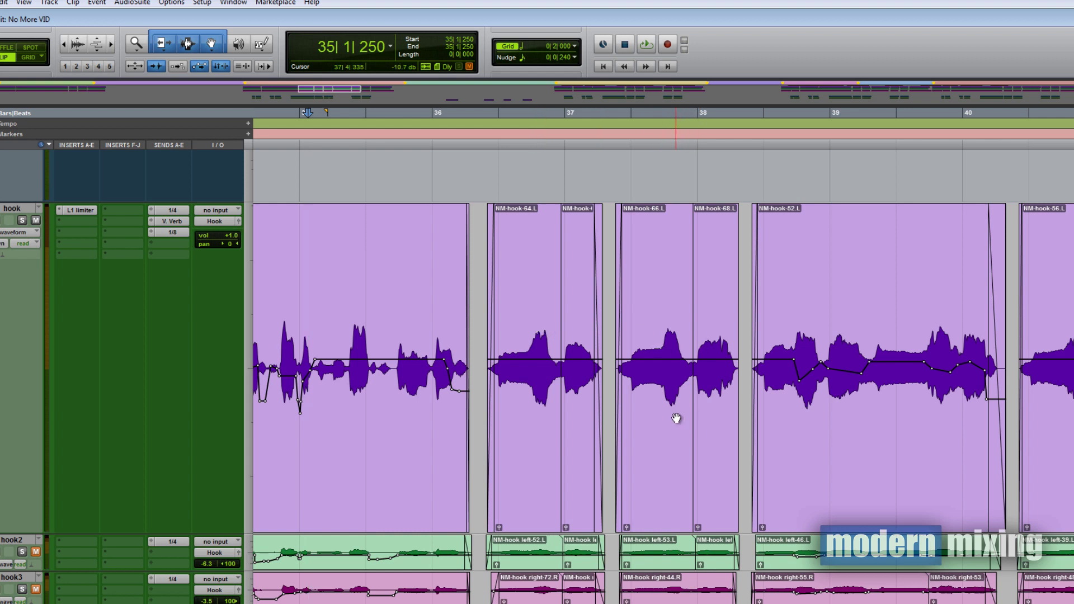
Step: Examine the join between NM-hook-64.L and NM-hook-67.L at waveform level
click(551, 421)
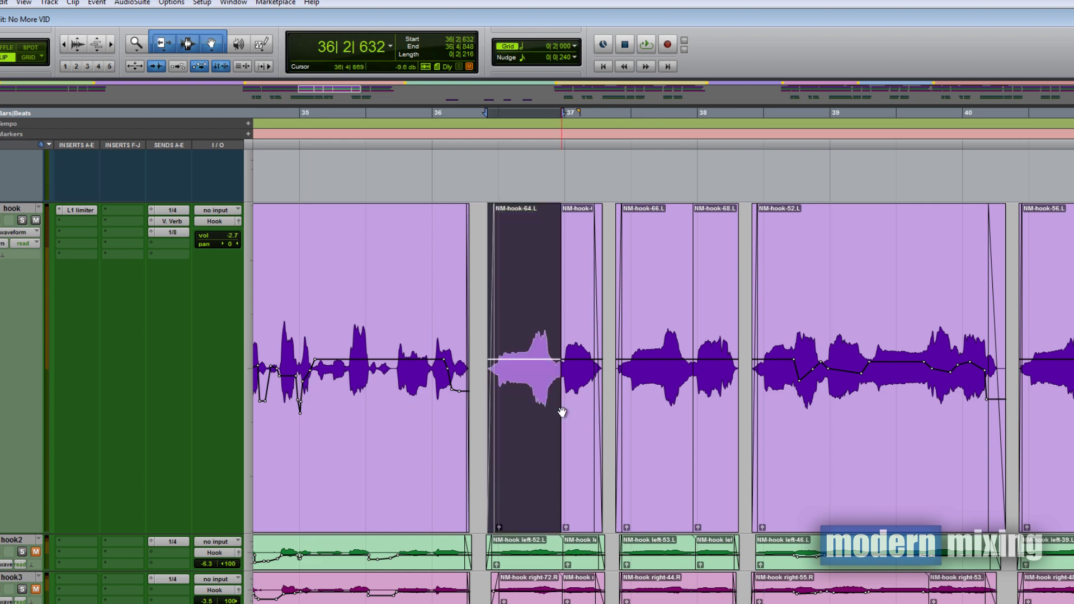
key(t)
key(t)
scroll(571, 413, right, 2)
key(t)
key(t)
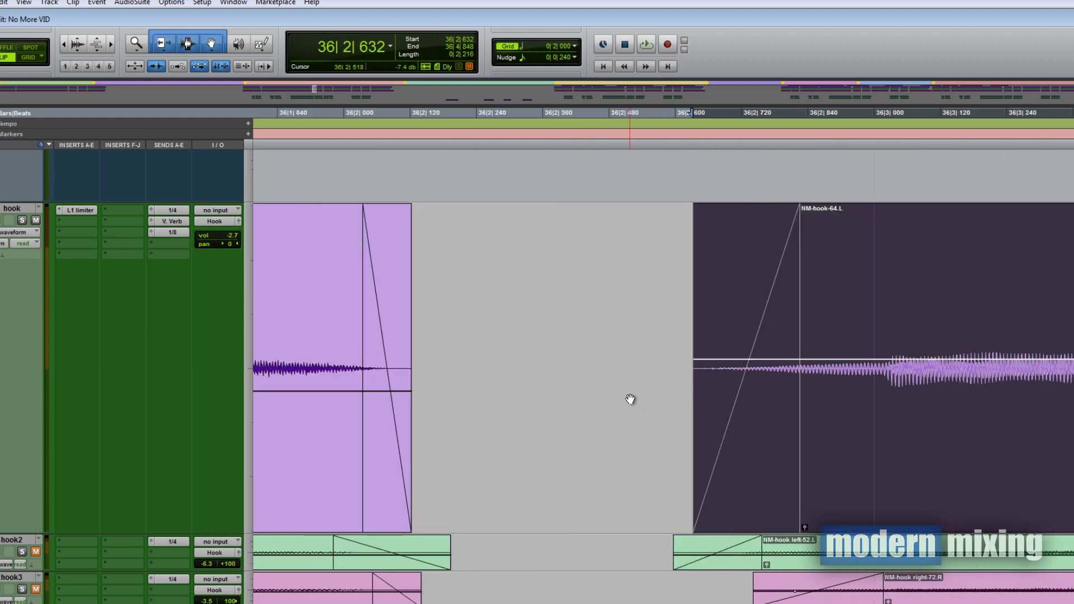
scroll(630, 399, right, 3)
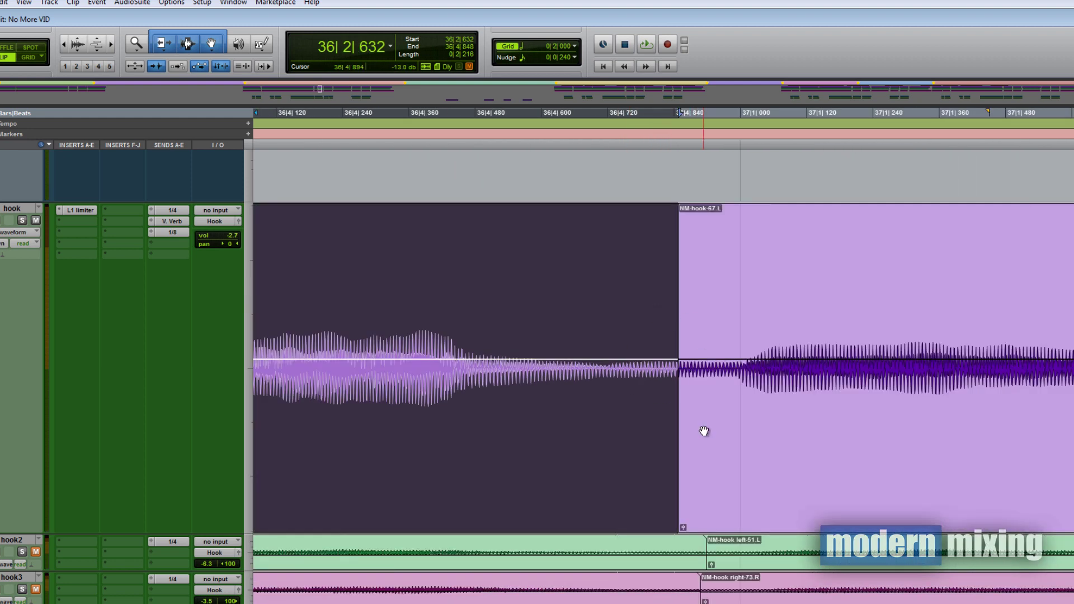
click(704, 431)
key(ctrl+])
key(ctrl+])
key(ctrl+])
key(ctrl+])
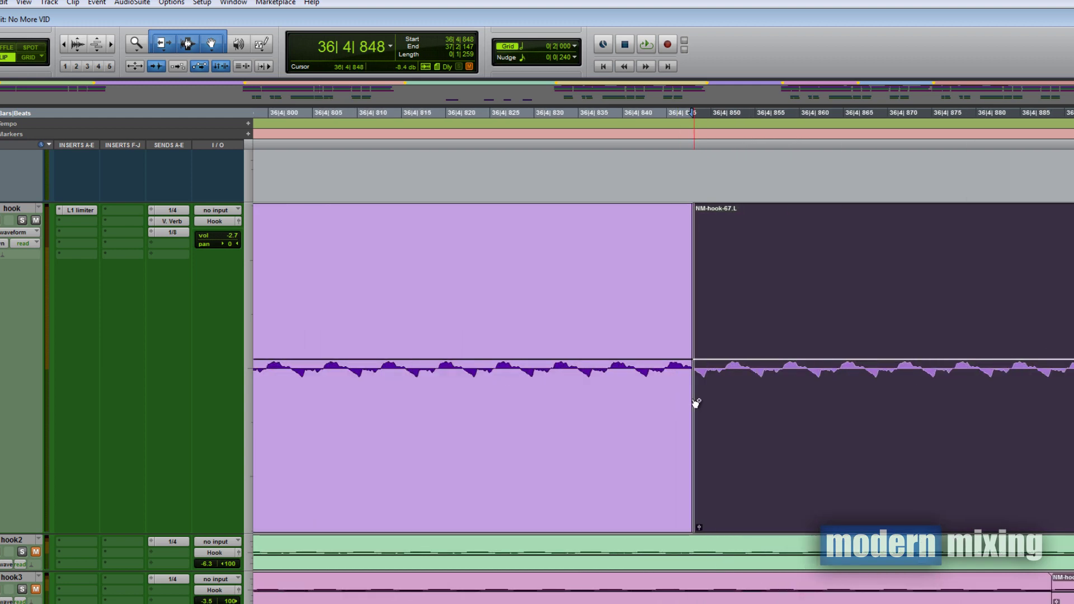
key(ctrl+])
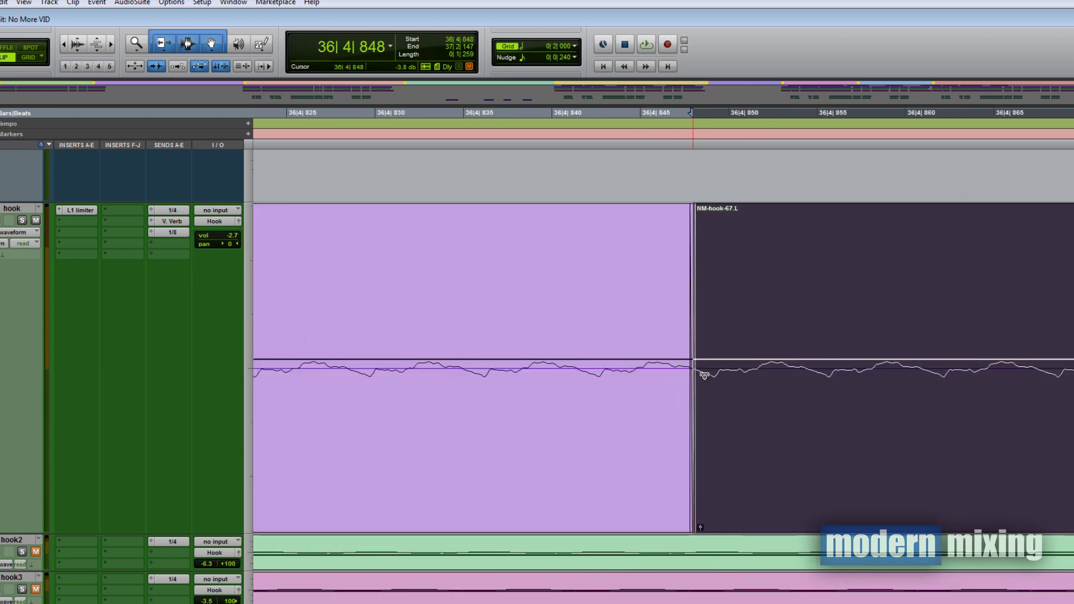
Step: Switch to the Selector tool and select the audio across the NM-hook-64.L and NM-hook-67.L join, from 36|4|845 to 36|4|850
key(Escape)
key(Escape)
key(Escape)
key(Escape)
key(Escape)
key(Escape)
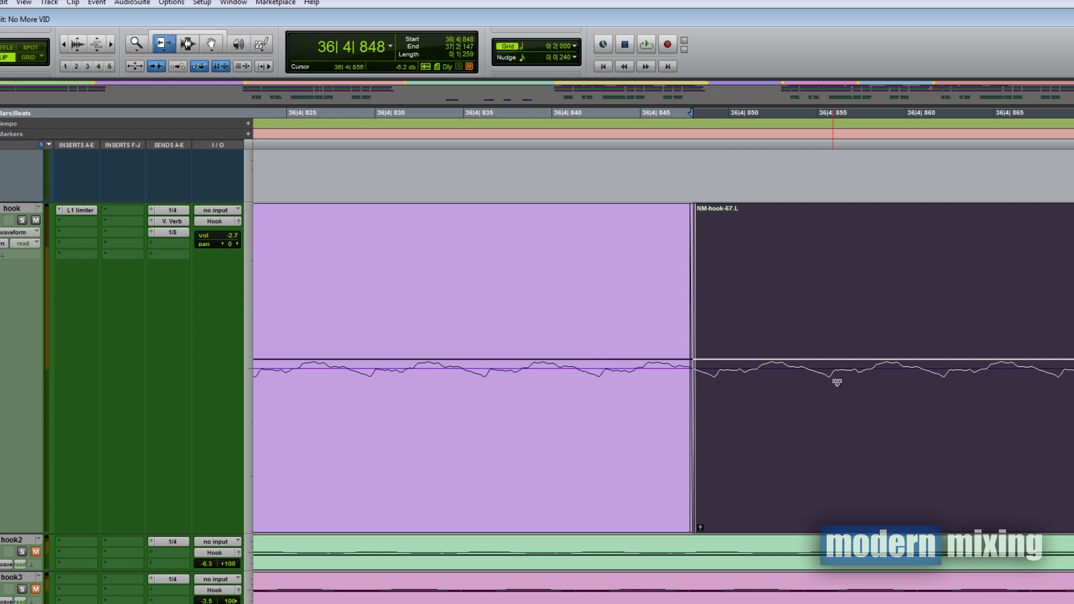
key(Escape)
key(Escape)
key(Escape)
key(Escape)
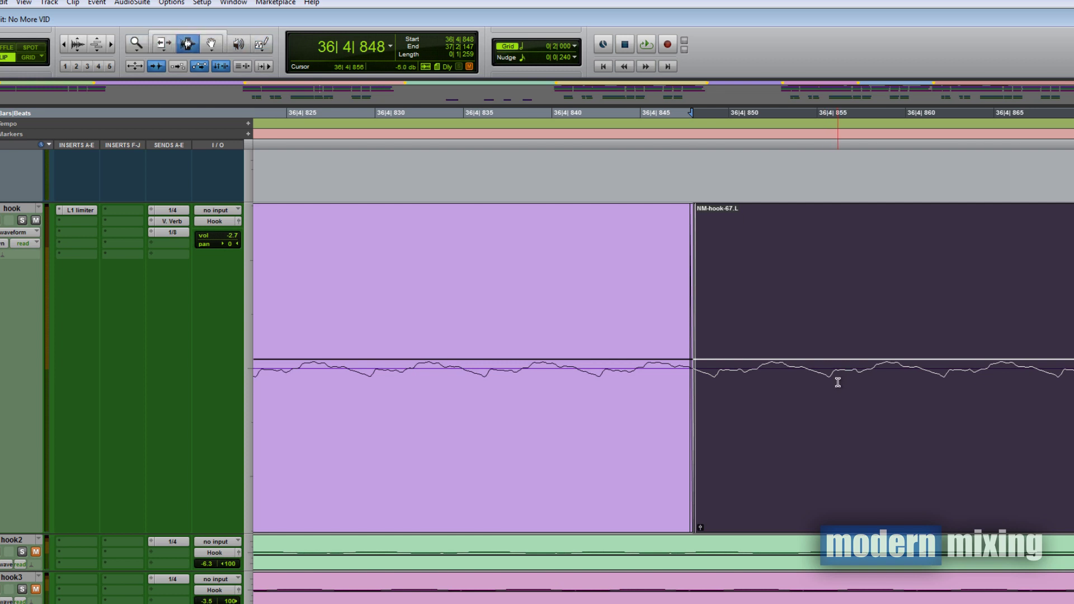
drag(838, 376, 640, 381)
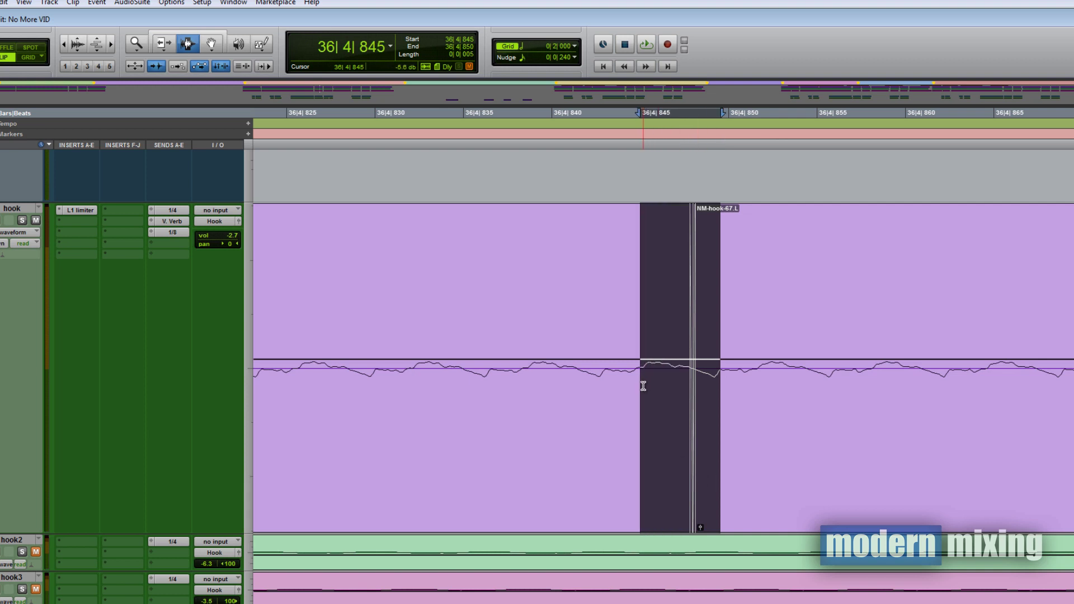
Step: Review the edited hook clips across the whole Chorus section
key(r)
key(r)
key(r)
key(r)
key(r)
key(r)
key(r)
key(r)
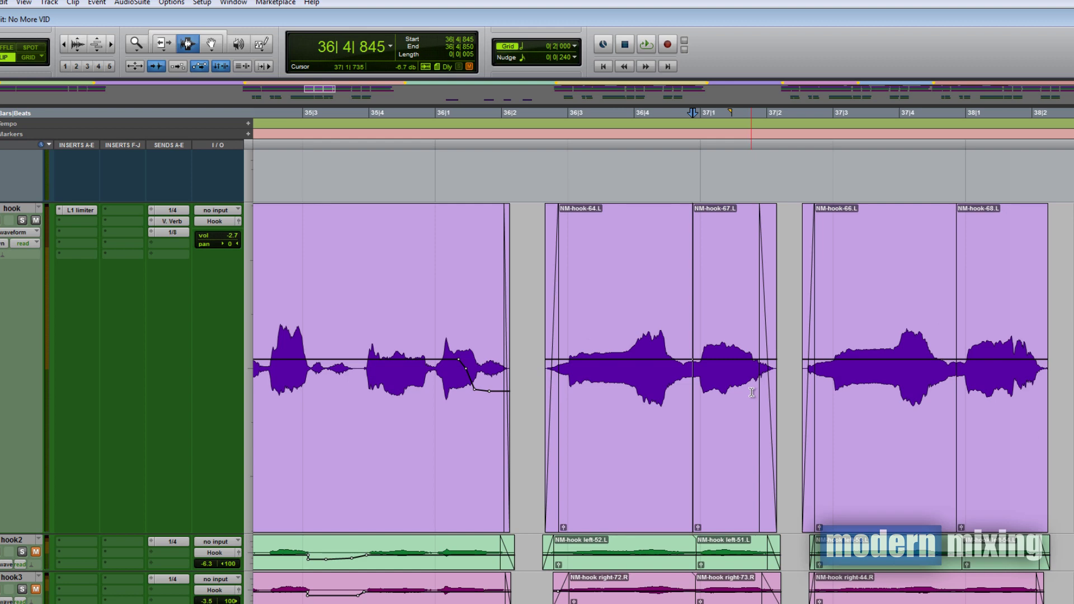
key(r)
key(r)
key(r)
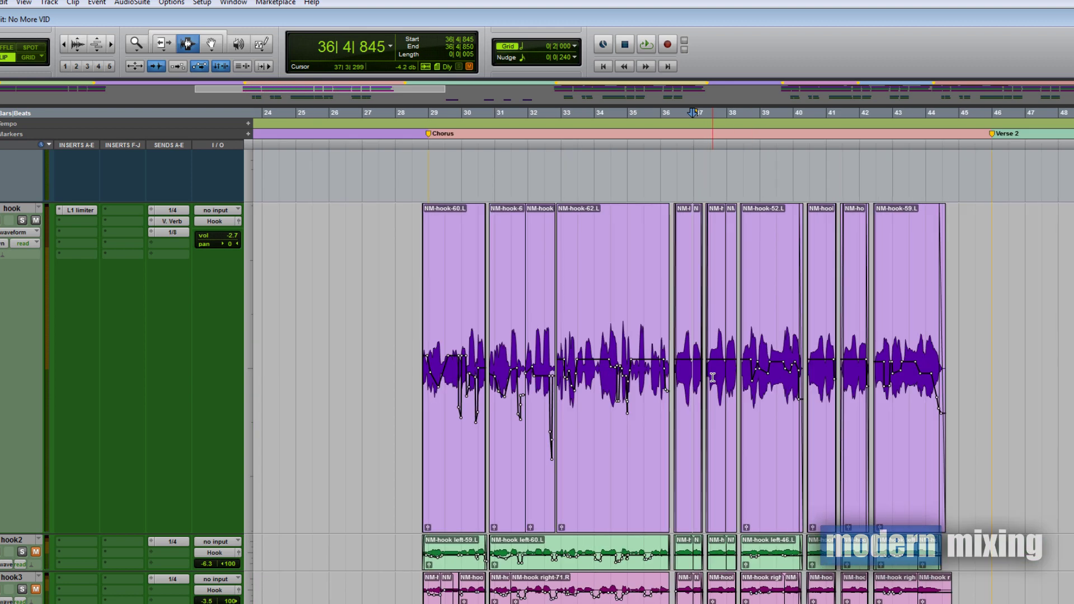